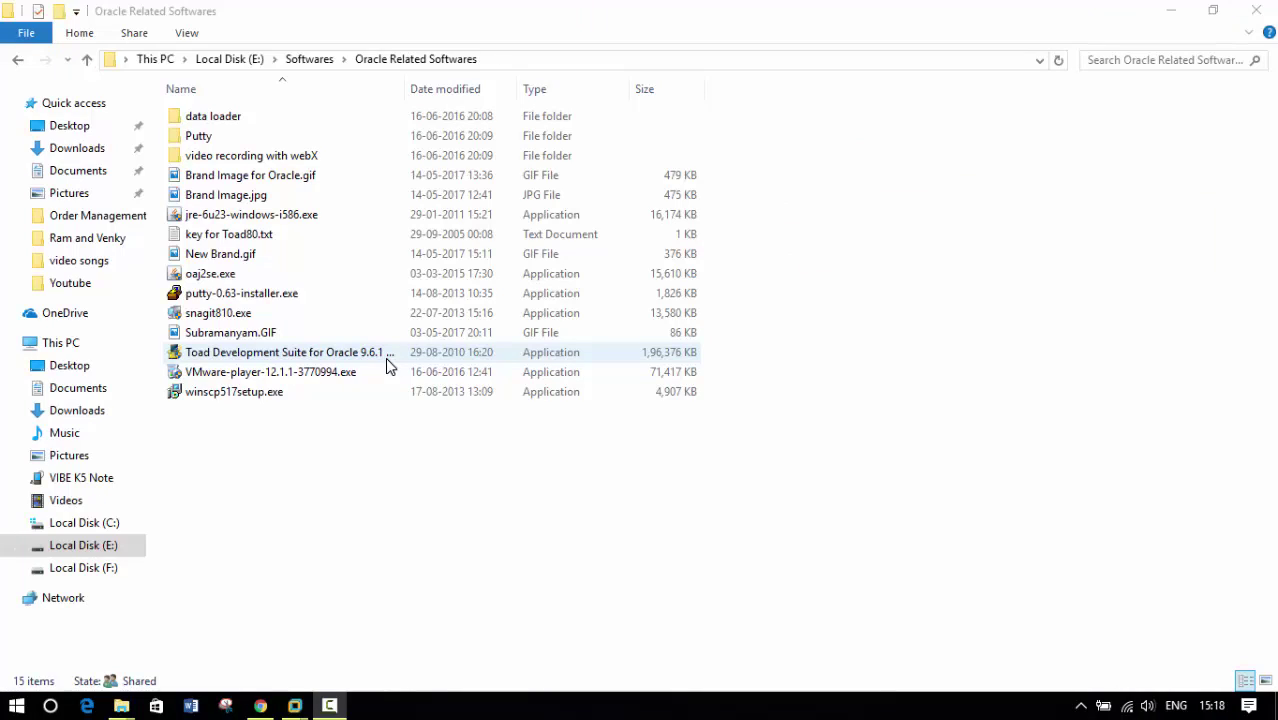
# Step: In the Windows Server 2003 virtual machine, refresh the Z:\Oracle Related Softwares folder and select New Brand.gif
pyautogui.moveTo(296, 705)
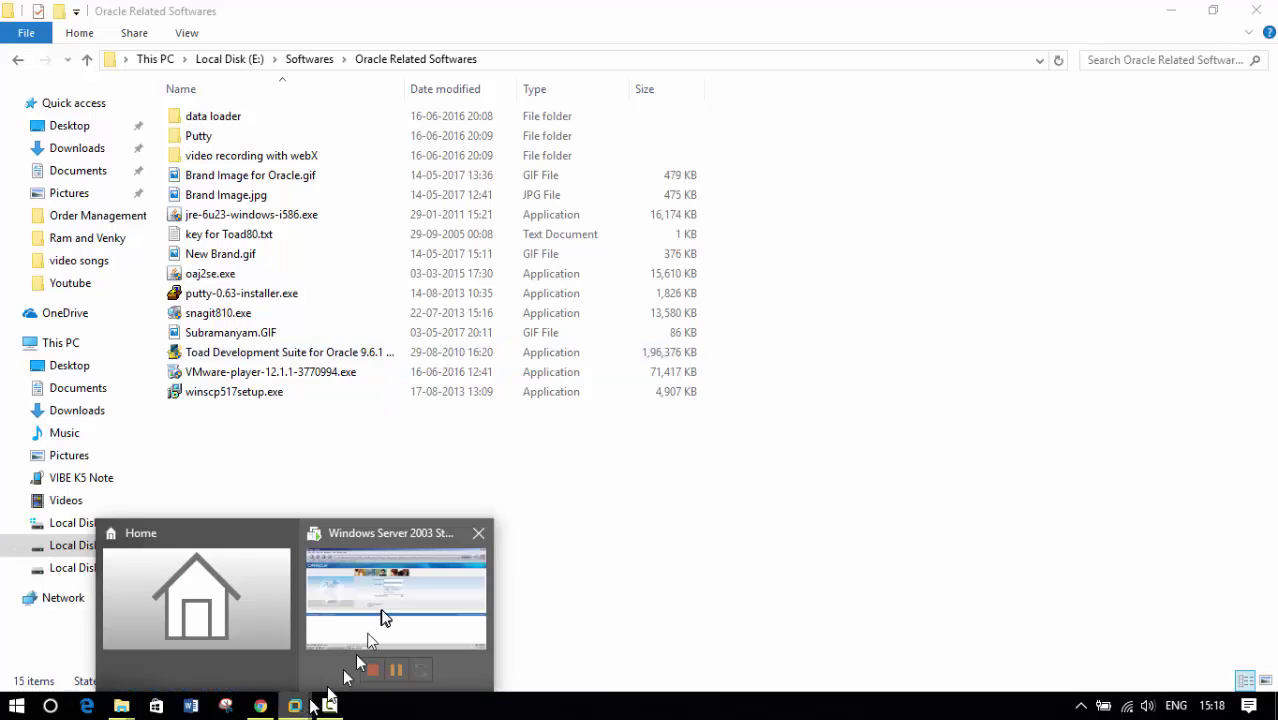
pyautogui.click(385, 615)
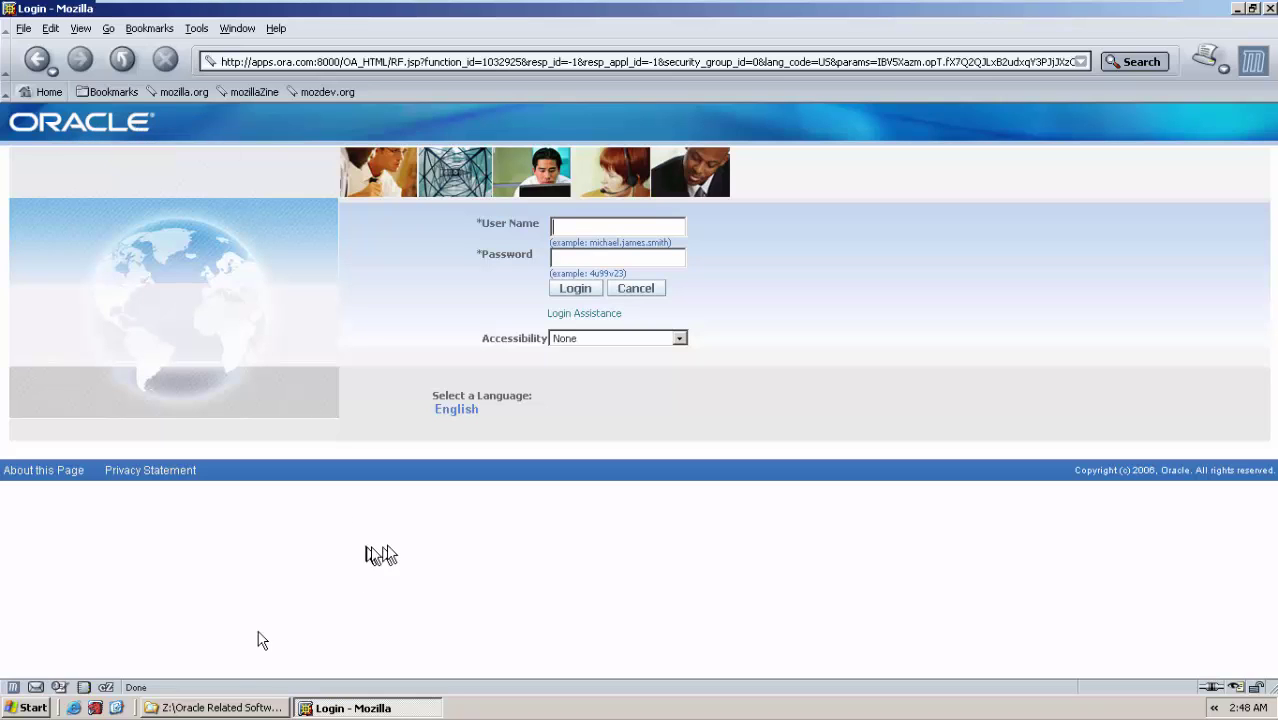
pyautogui.click(218, 708)
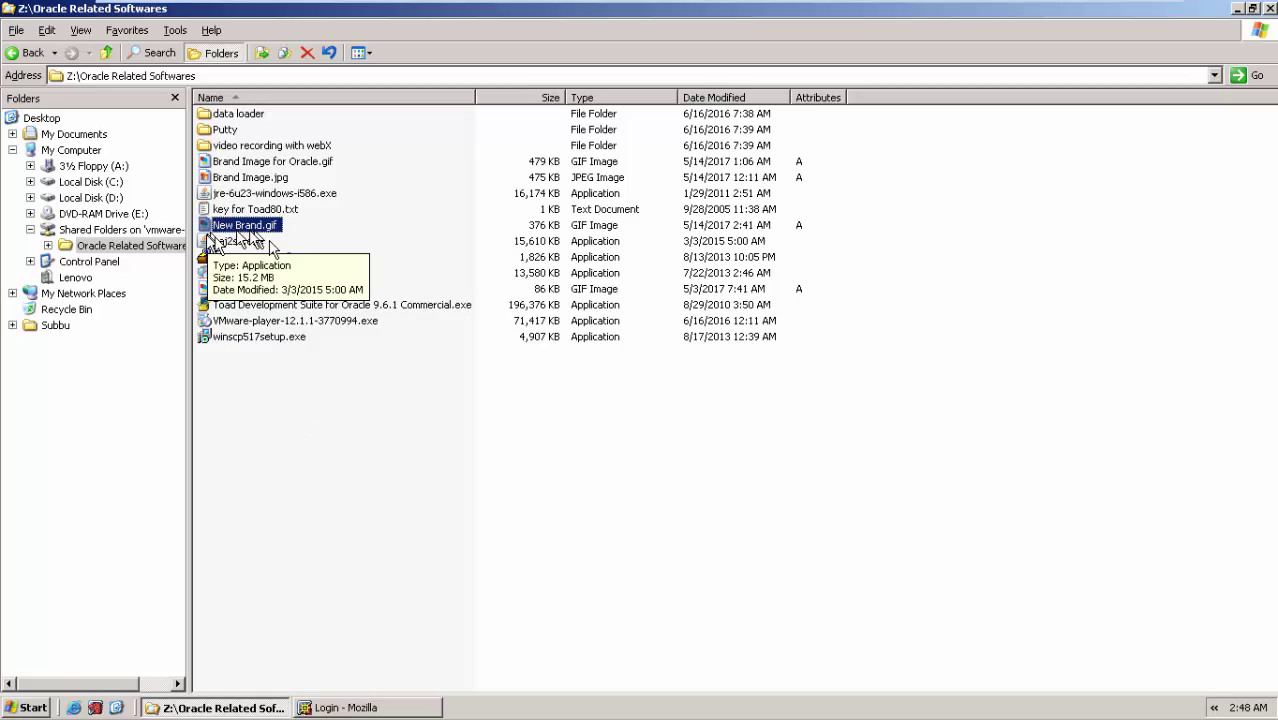
pyautogui.rightClick(400, 562)
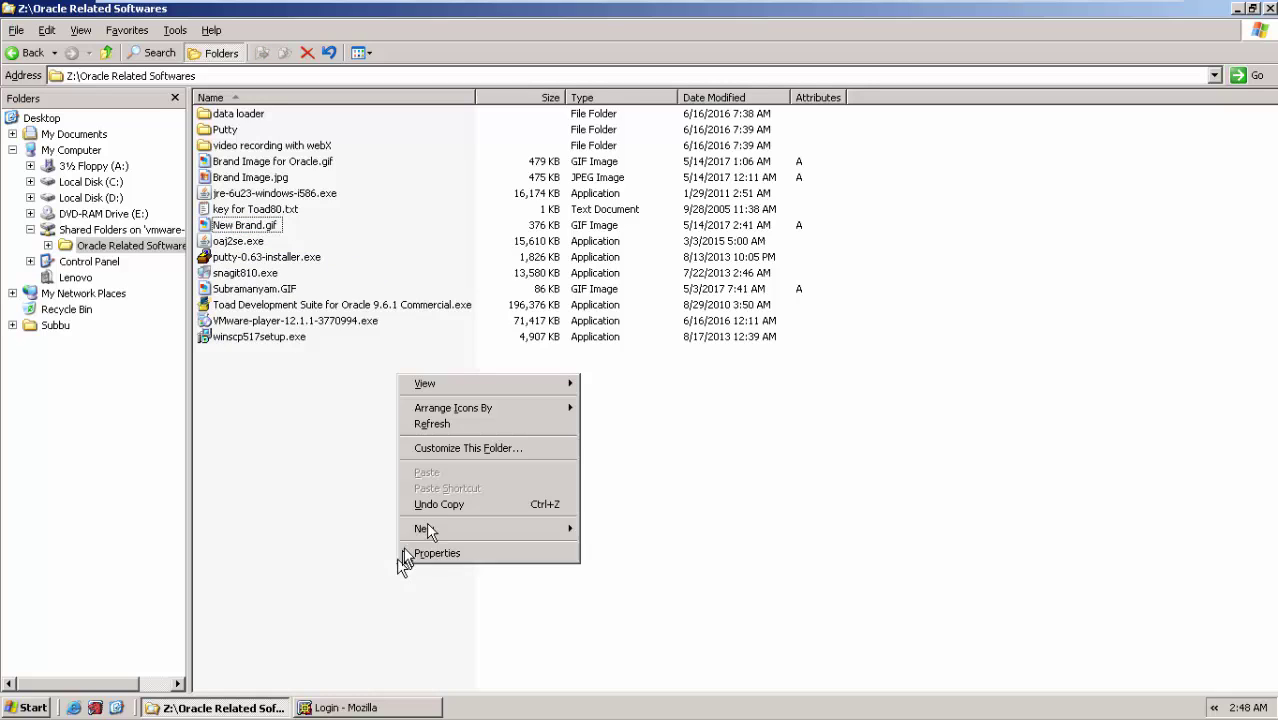
pyautogui.click(460, 424)
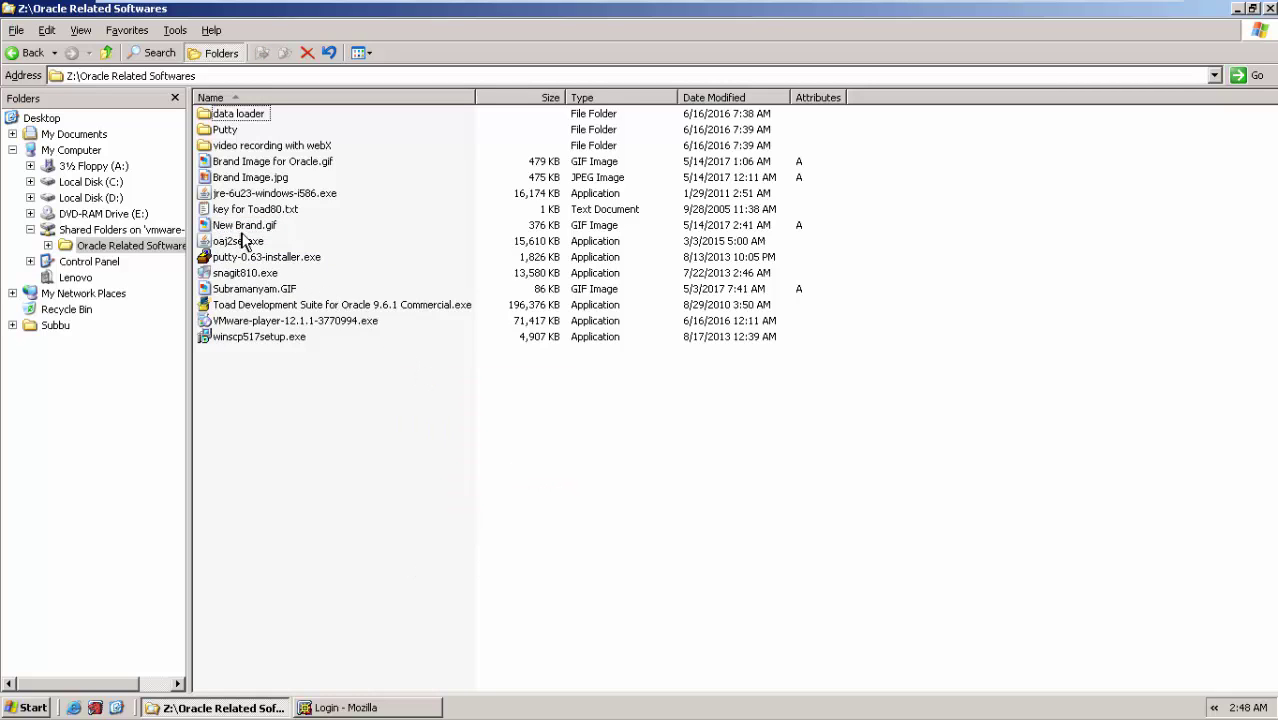
pyautogui.click(244, 229)
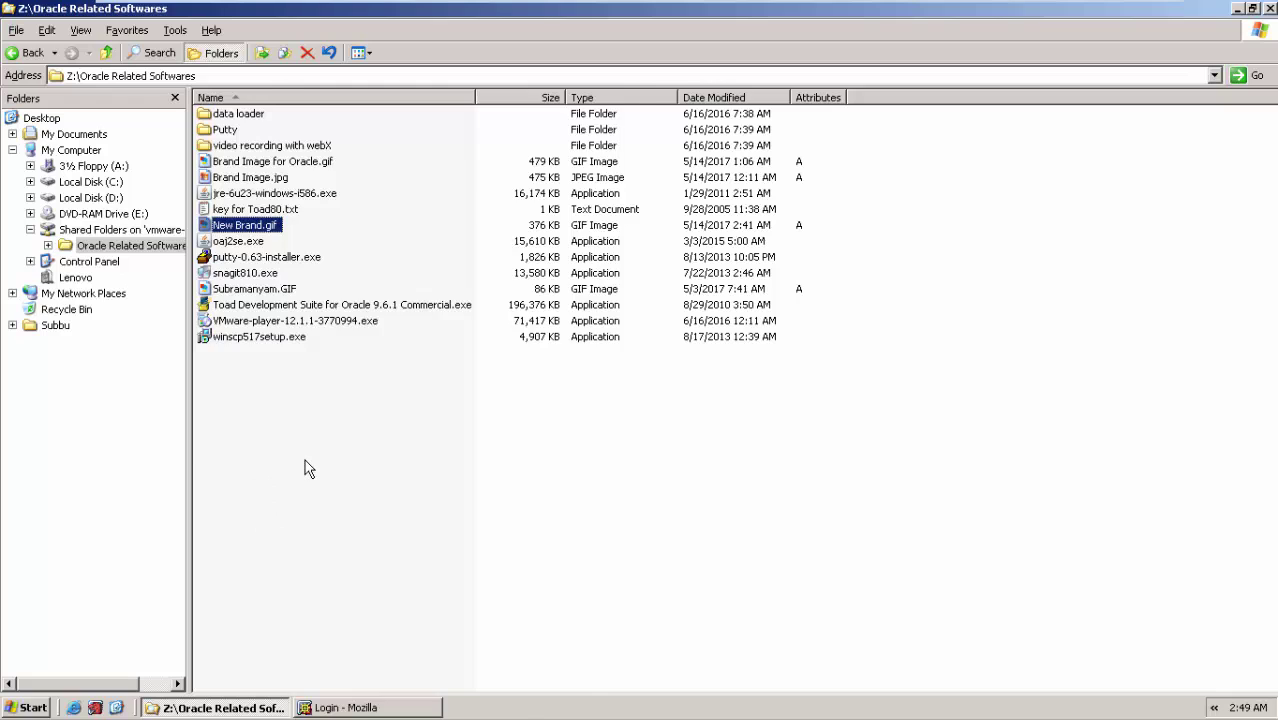
# Step: Open a separate file explorer window and browse to D:\oracle\VIS\apps\apps_st\comn\java\classes
pyautogui.press('super+e')
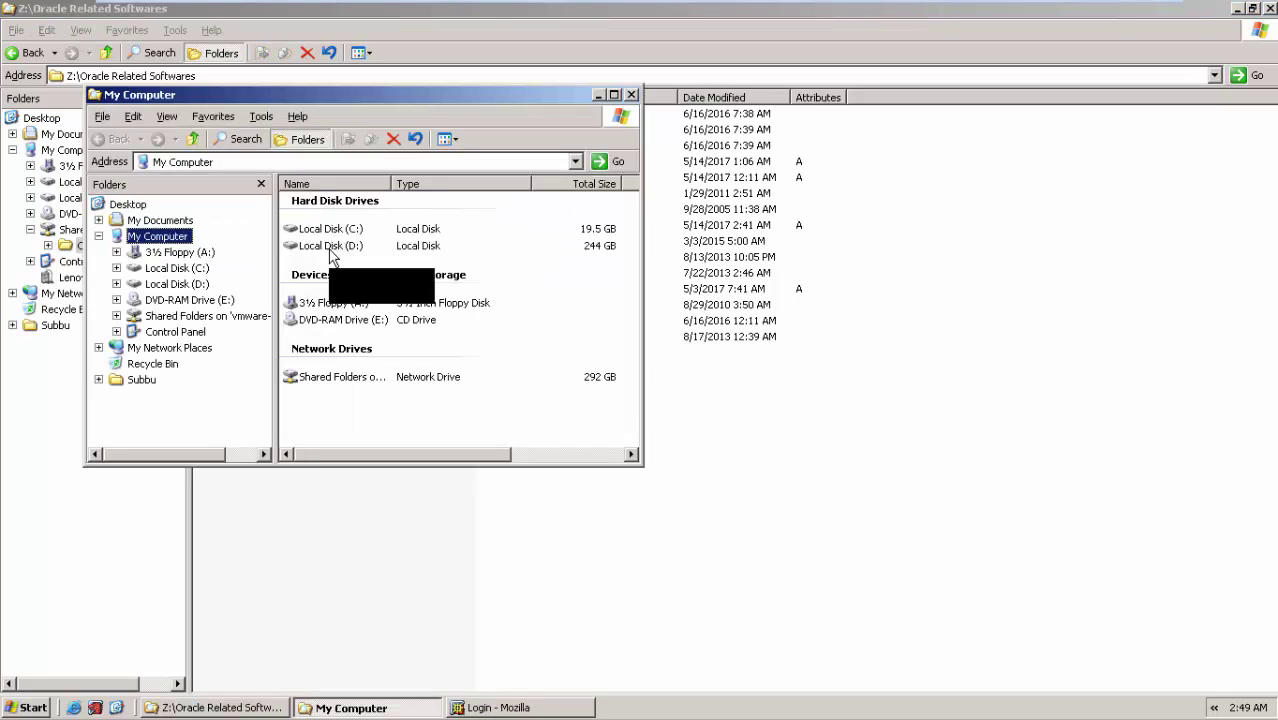
pyautogui.moveTo(331, 250)
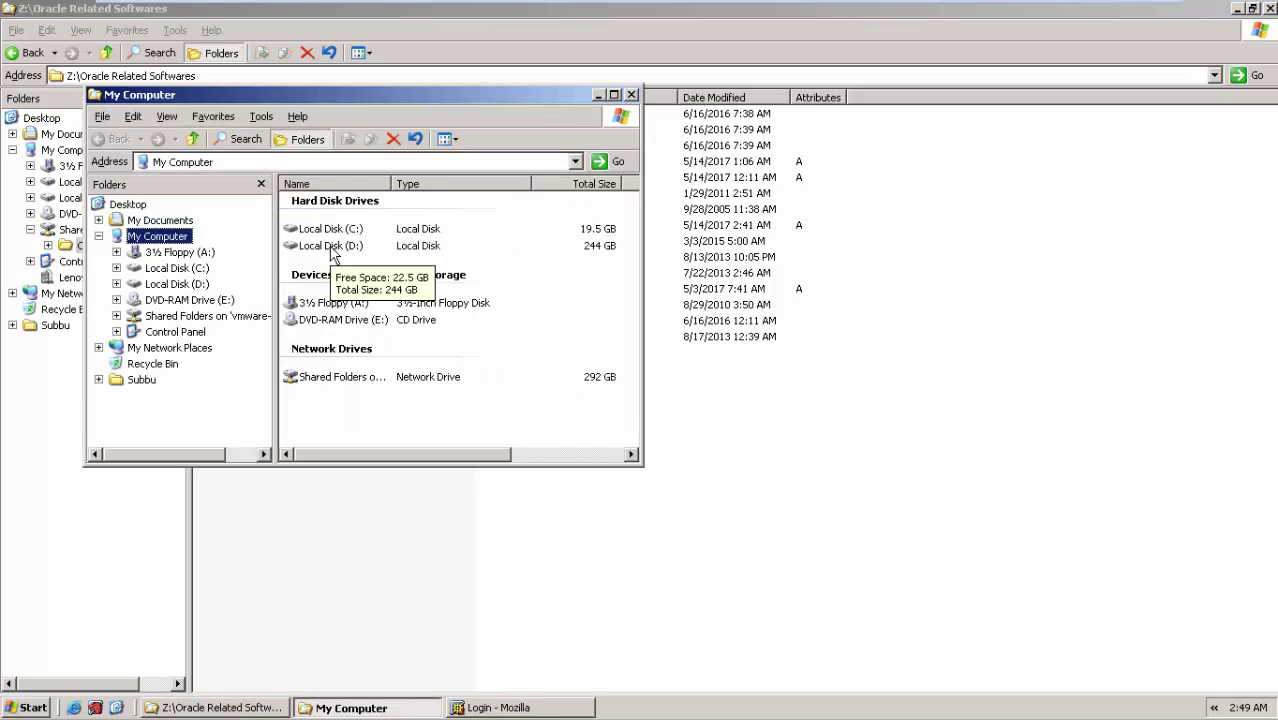
pyautogui.doubleClick(333, 248)
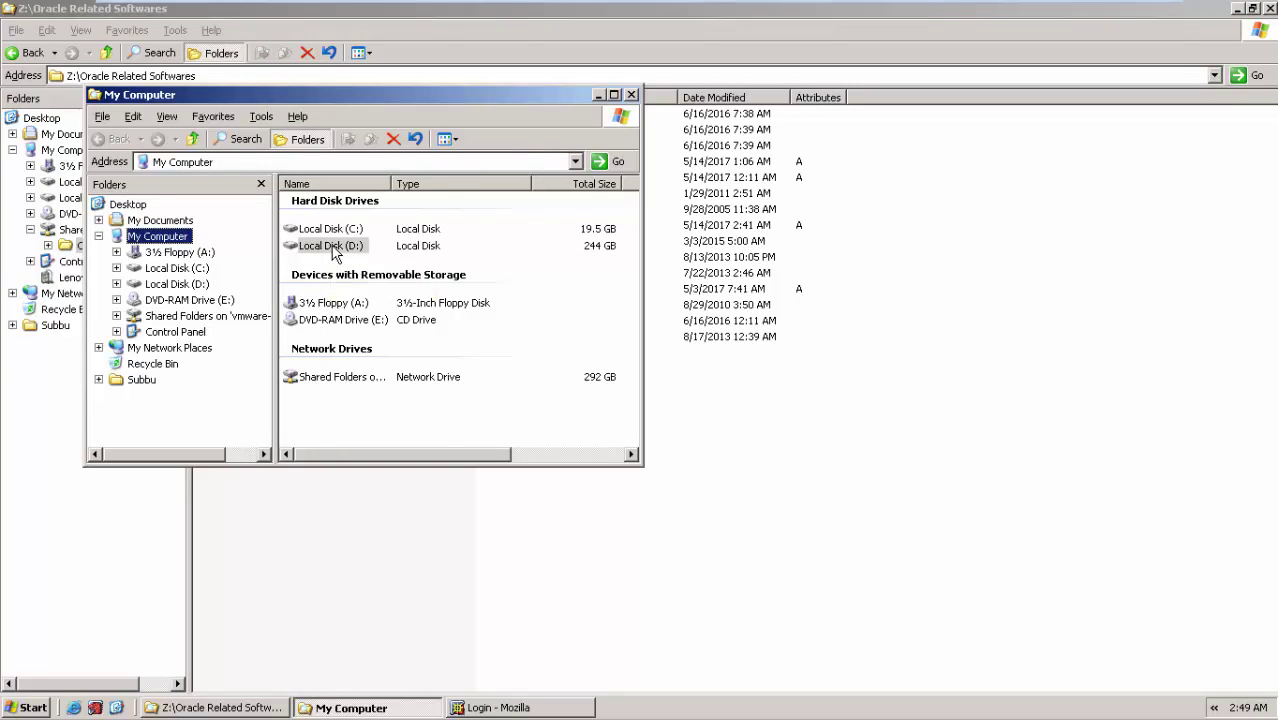
pyautogui.doubleClick(323, 231)
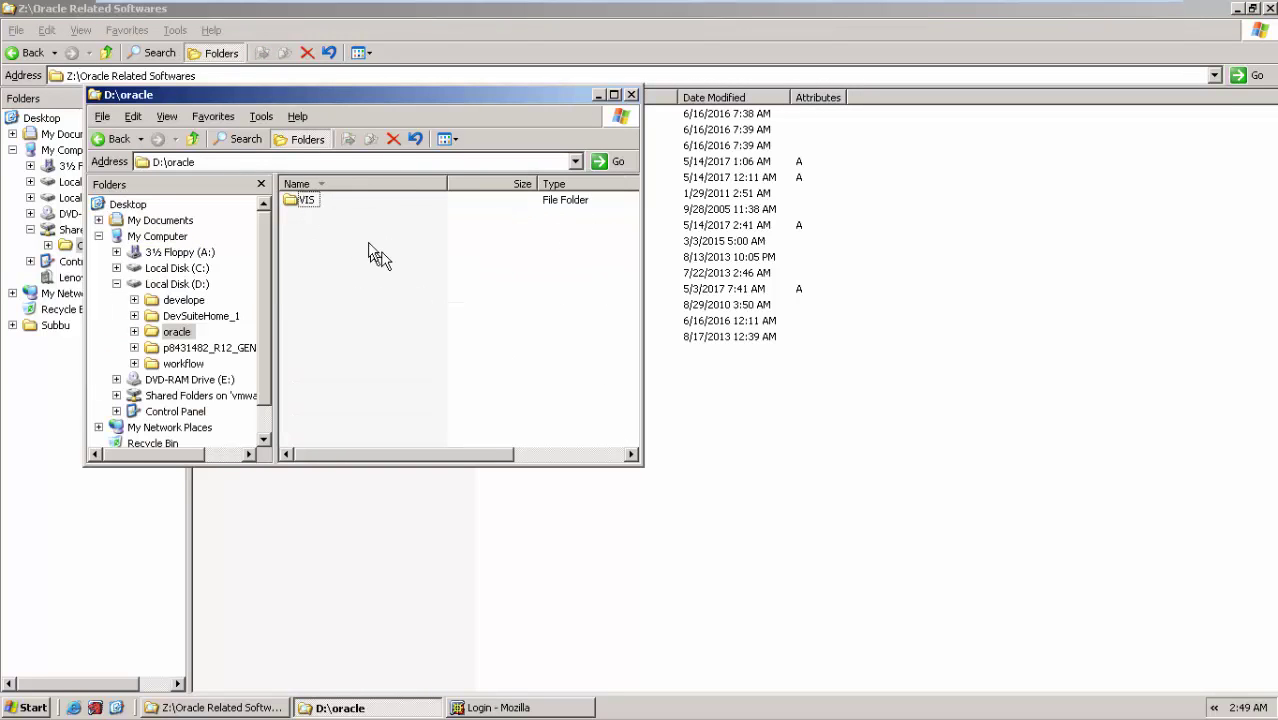
pyautogui.doubleClick(314, 208)
pyautogui.doubleClick(303, 203)
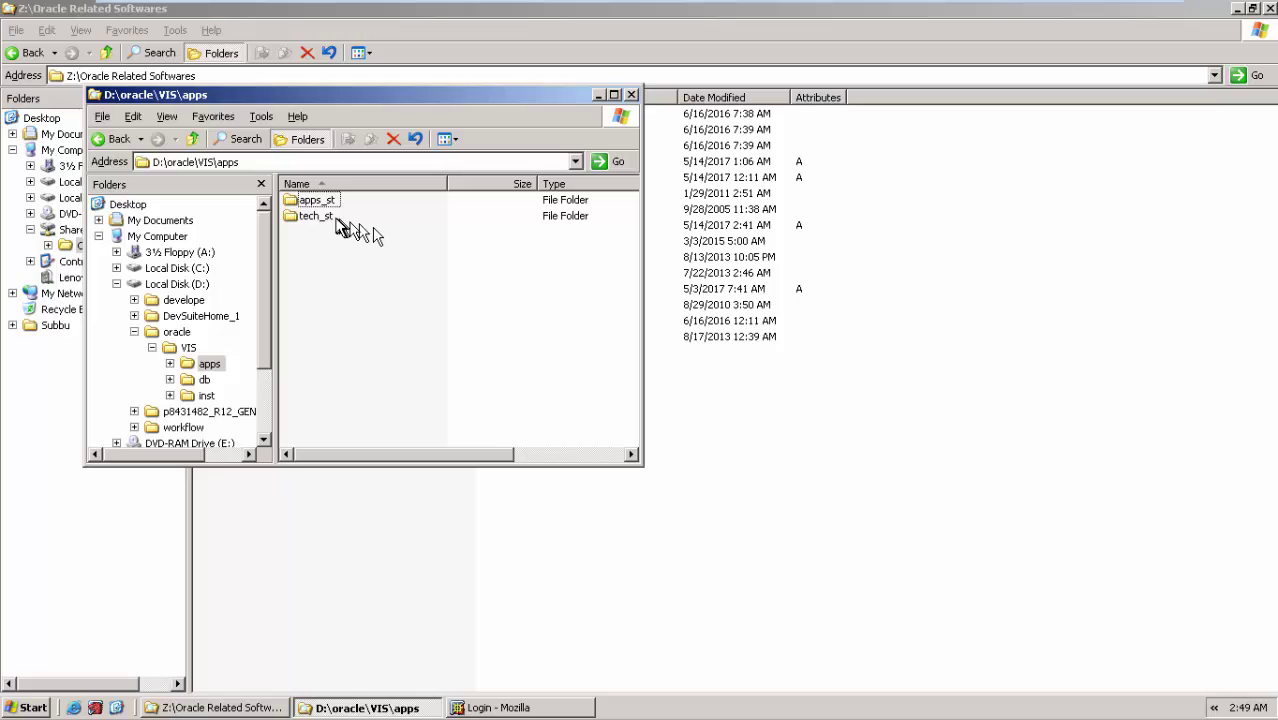
pyautogui.doubleClick(307, 201)
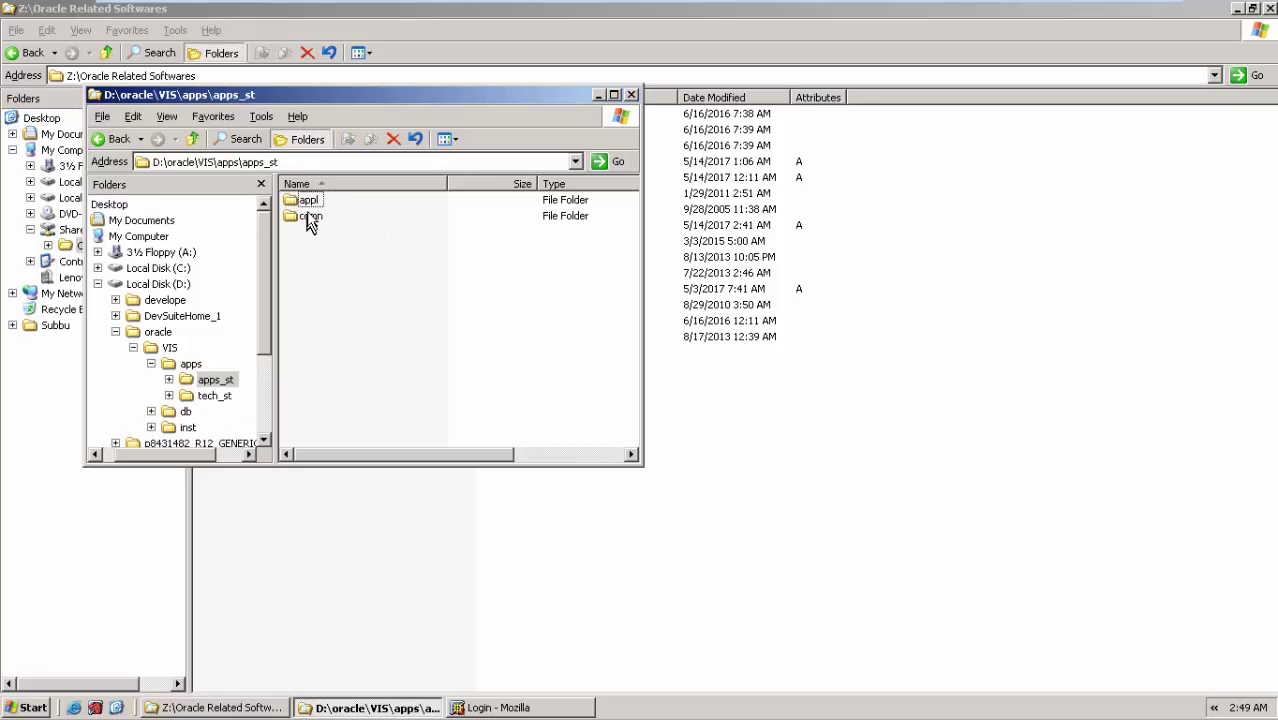
pyautogui.doubleClick(310, 216)
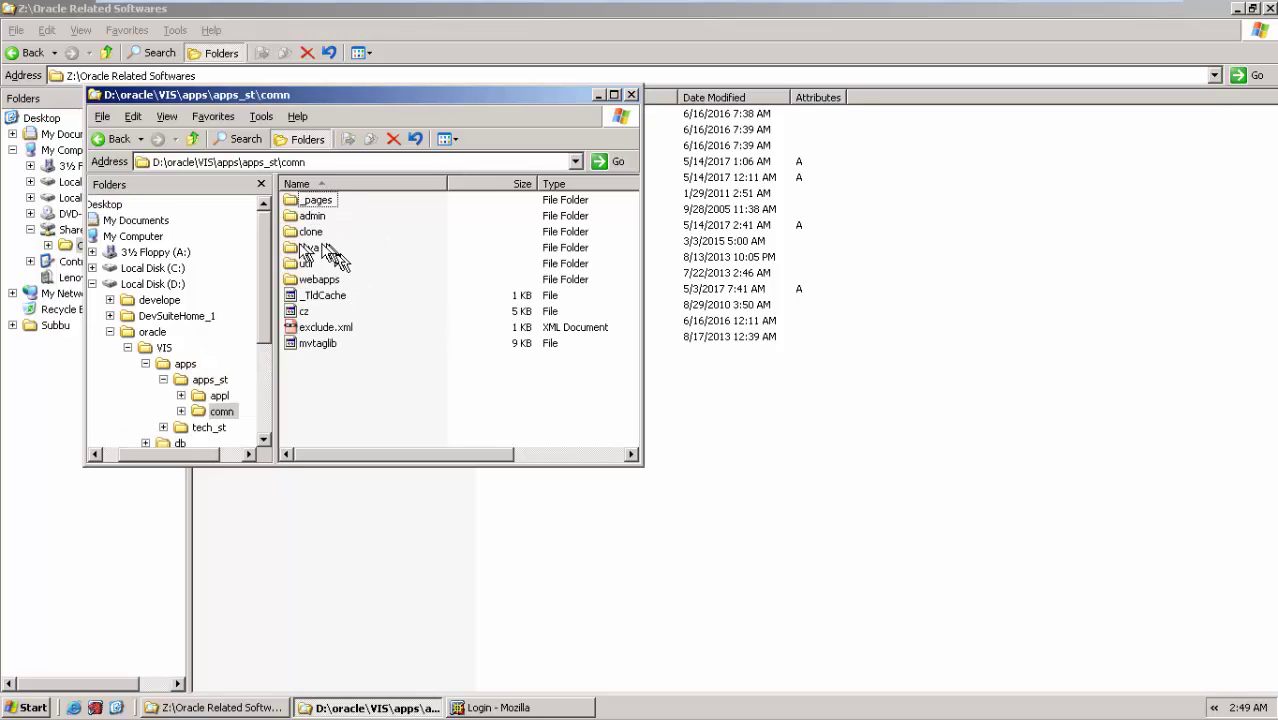
pyautogui.doubleClick(307, 248)
pyautogui.doubleClick(318, 200)
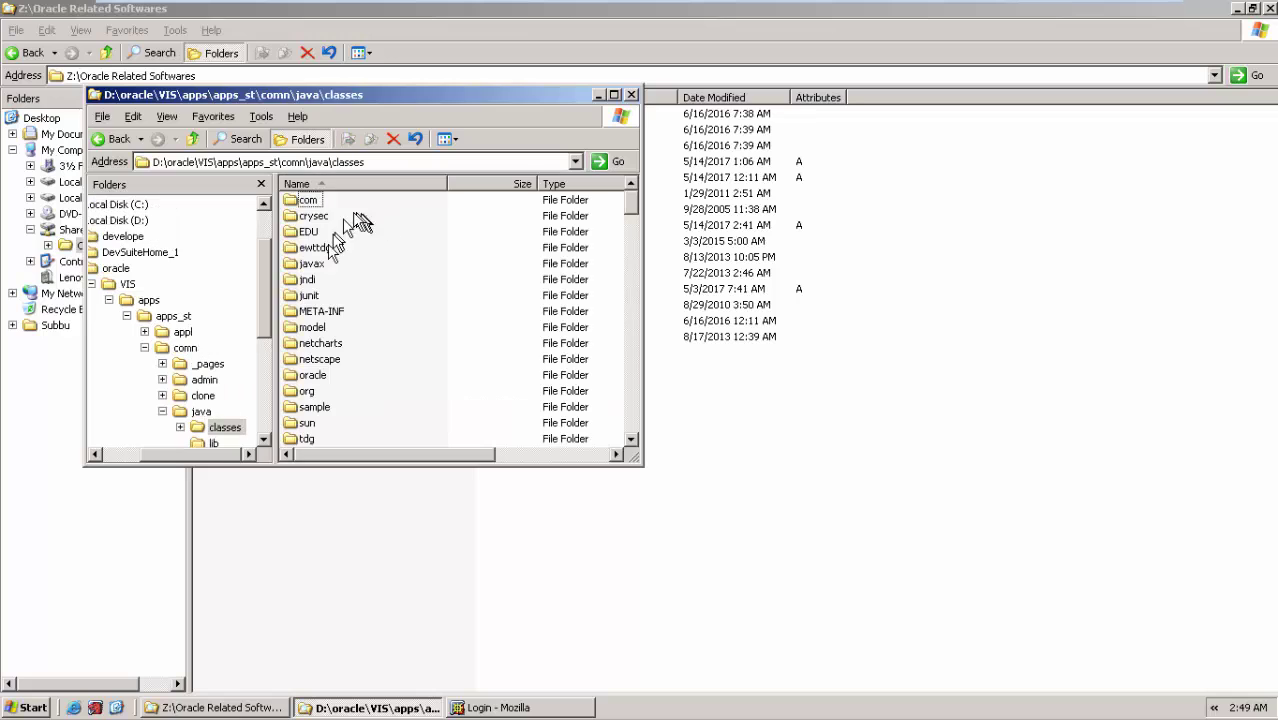
# Step: From the classes folder, go down into the oracle\apps\media subfolder
pyautogui.click(313, 327)
pyautogui.press('Up')
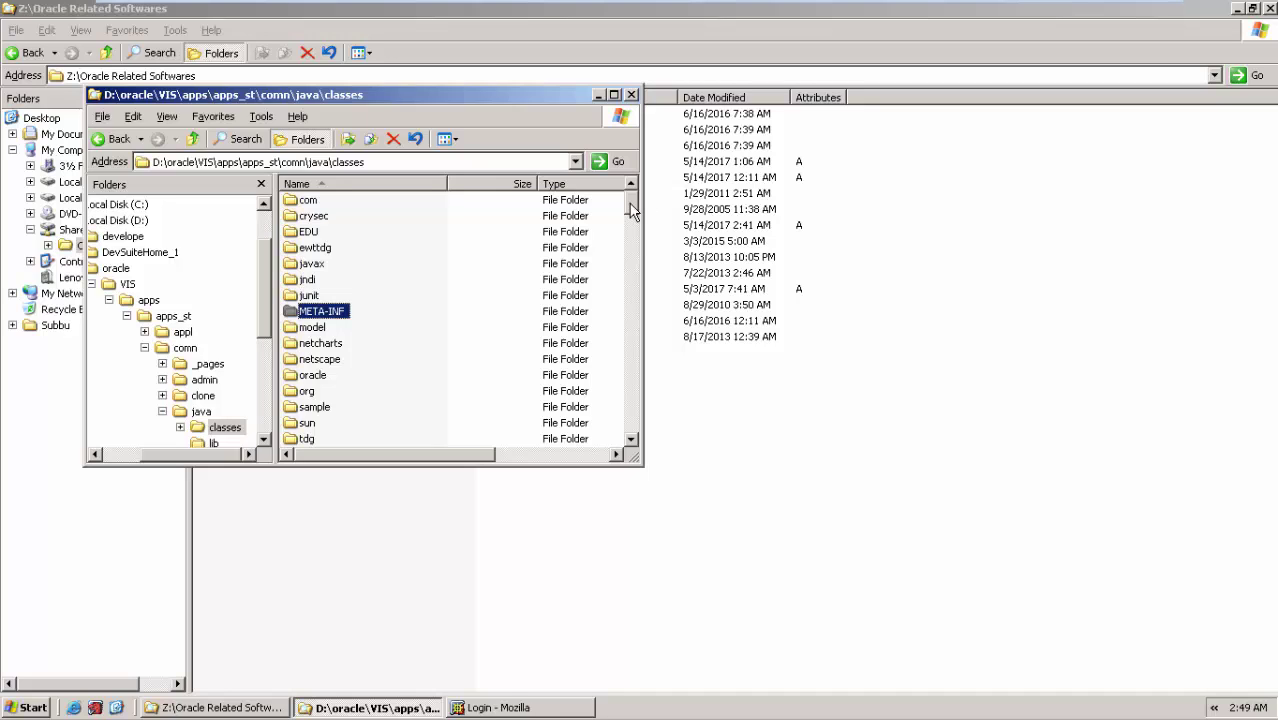
pyautogui.moveTo(631, 210)
pyautogui.mouseDown()
pyautogui.moveTo(638, 228)
pyautogui.moveTo(638, 213)
pyautogui.mouseUp()
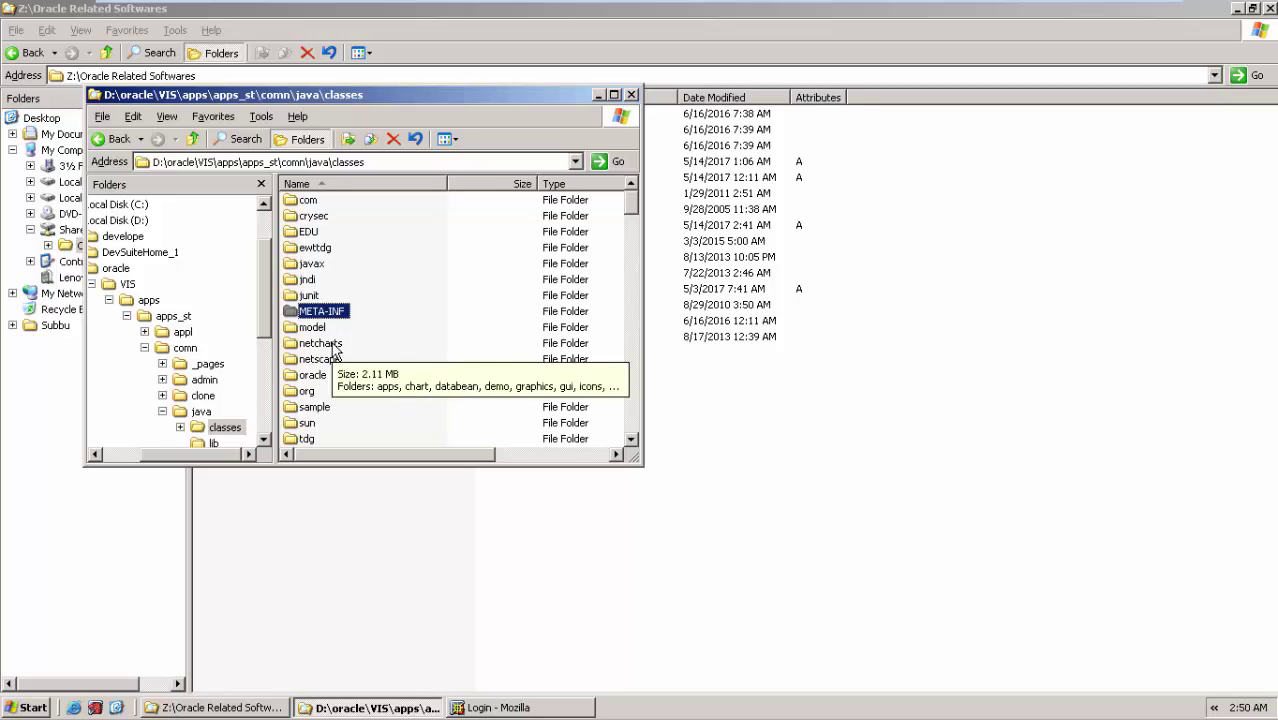
pyautogui.doubleClick(313, 375)
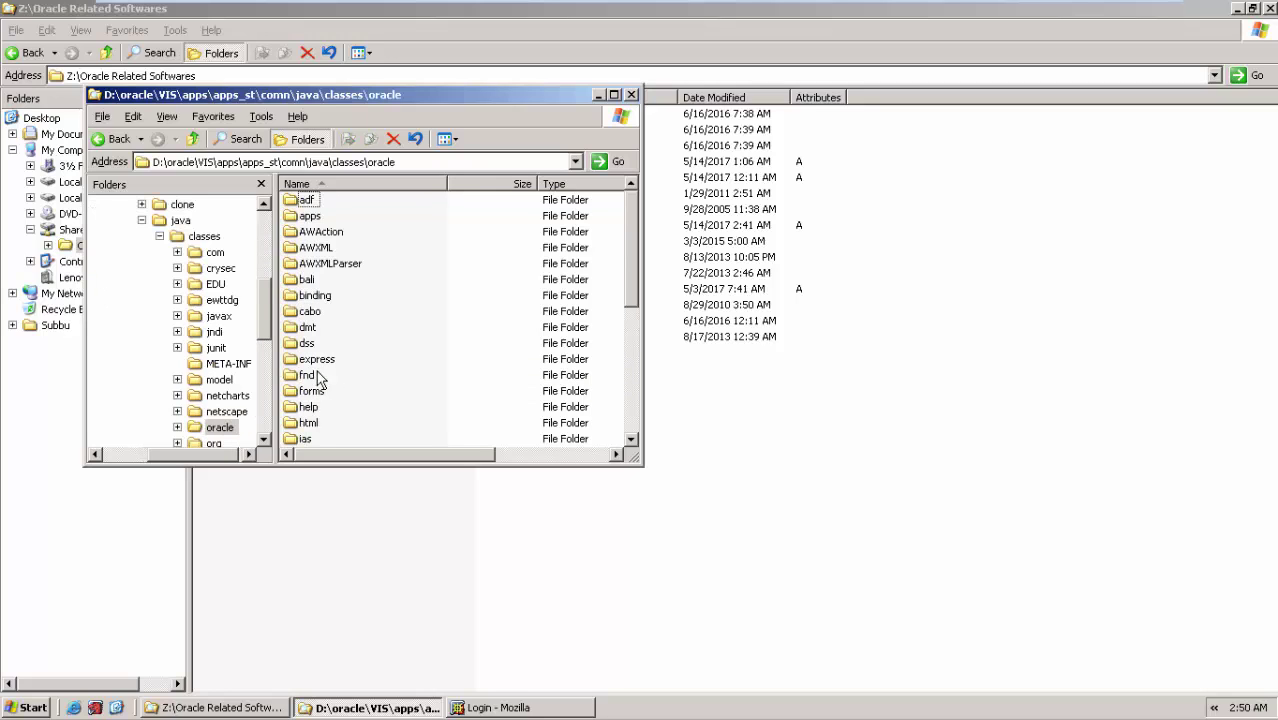
pyautogui.doubleClick(310, 216)
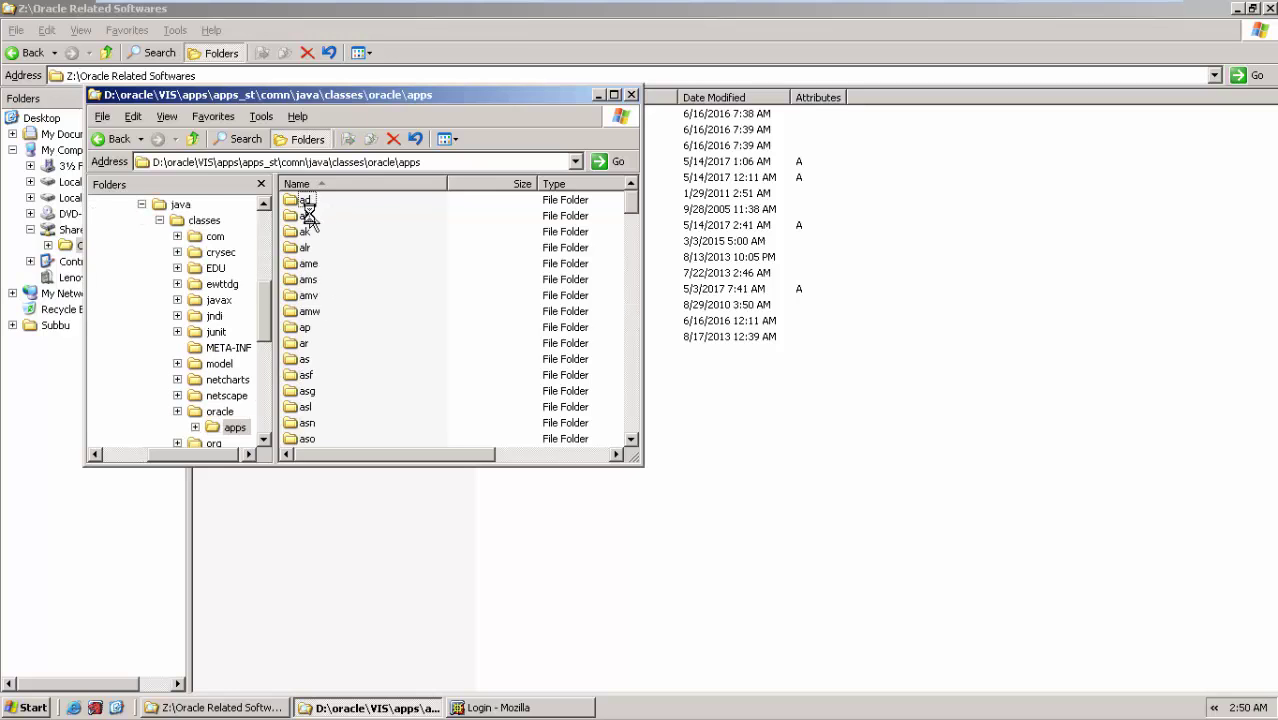
pyautogui.click(303, 297)
pyautogui.press('m')
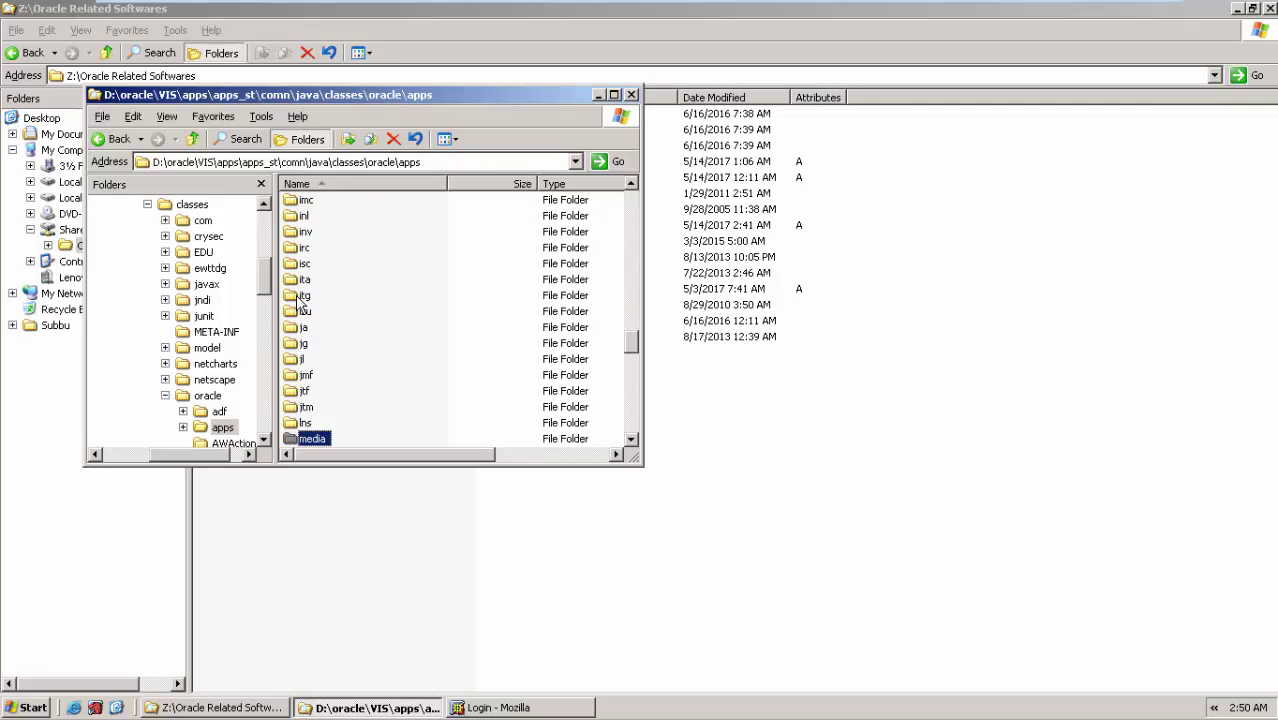
pyautogui.doubleClick(318, 438)
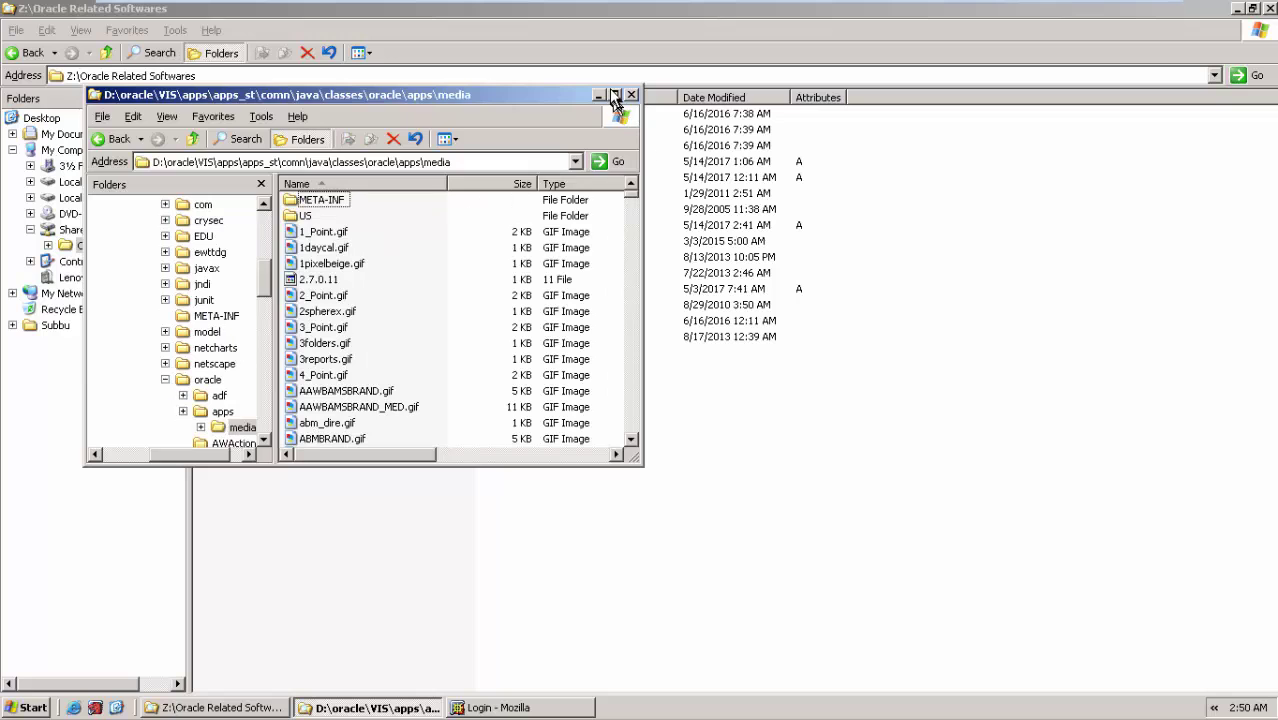
# Step: Place the media folder window beside the source files and copy New Brand.gif from Oracle Related Softwares into media
pyautogui.hotkey('ctrl', 'n')
pyautogui.moveTo(951, 172); pyautogui.dragTo(1078, 220)
pyautogui.hotkey('alt', 'F4')
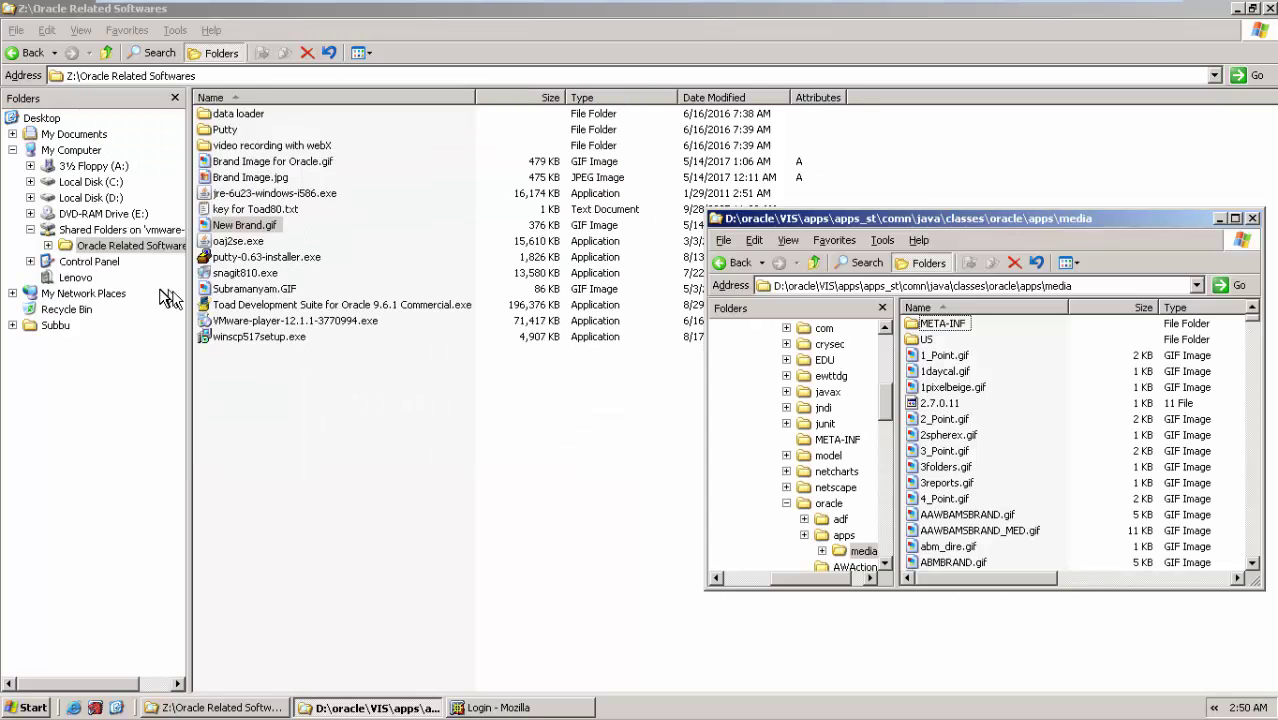
pyautogui.click(250, 226)
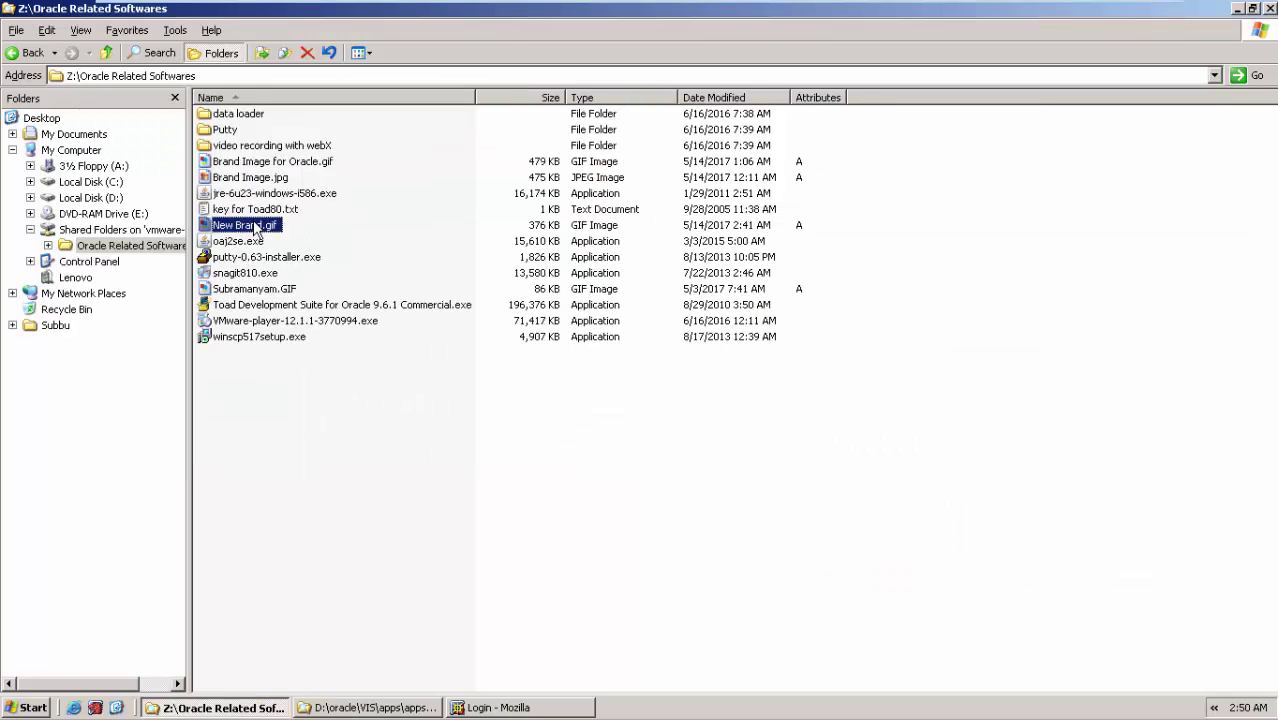
pyautogui.click(408, 707)
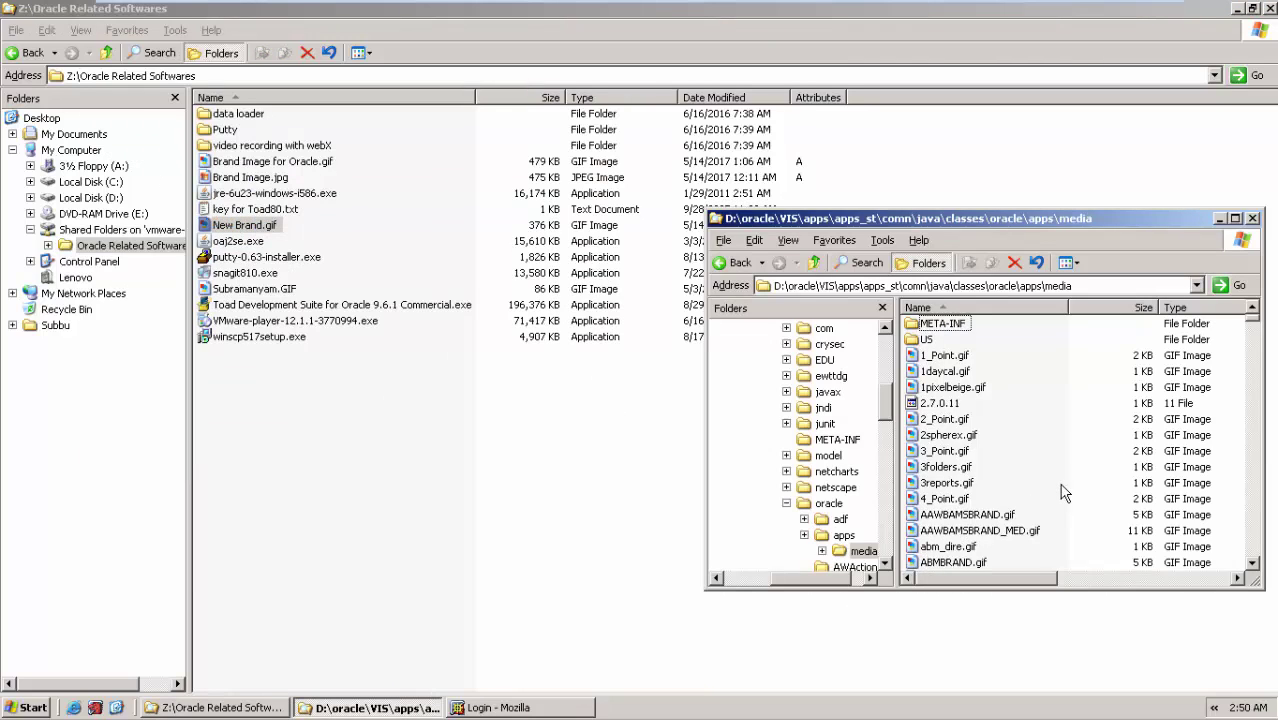
pyautogui.press('F2')
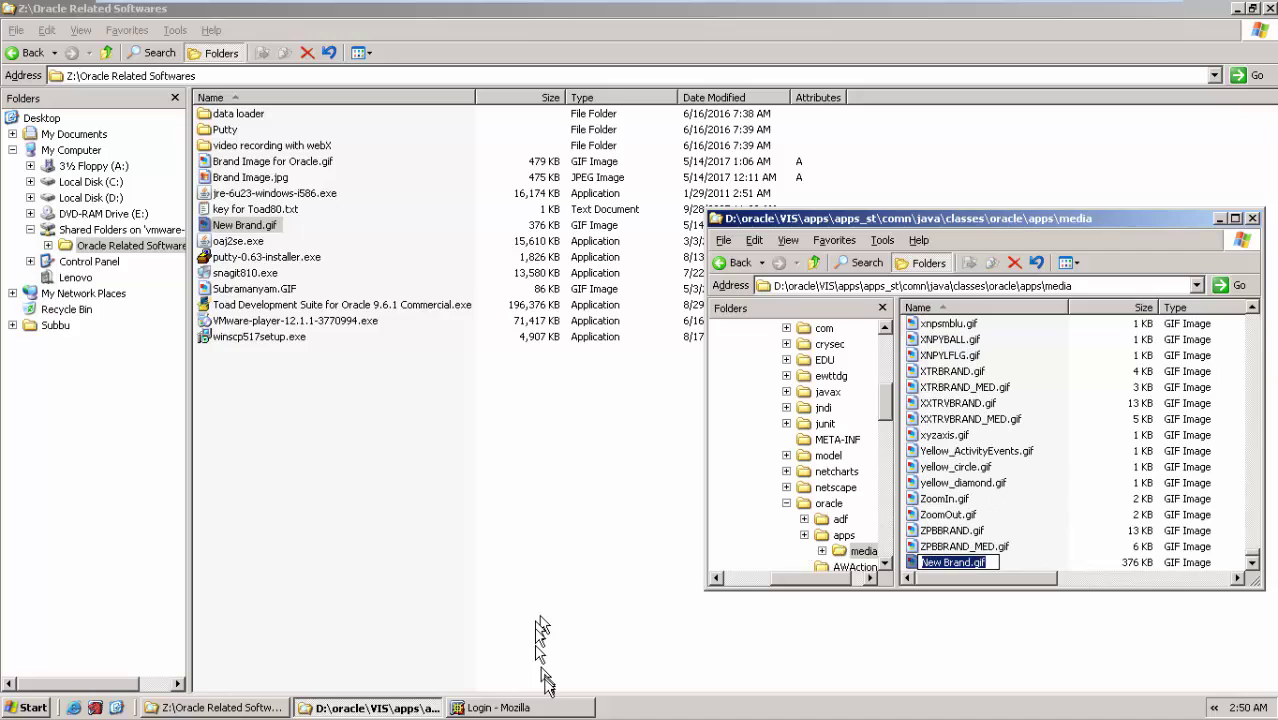
# Step: Log in to Oracle Applications and open the System profile form under the System Administrator responsibility
pyautogui.click(551, 705)
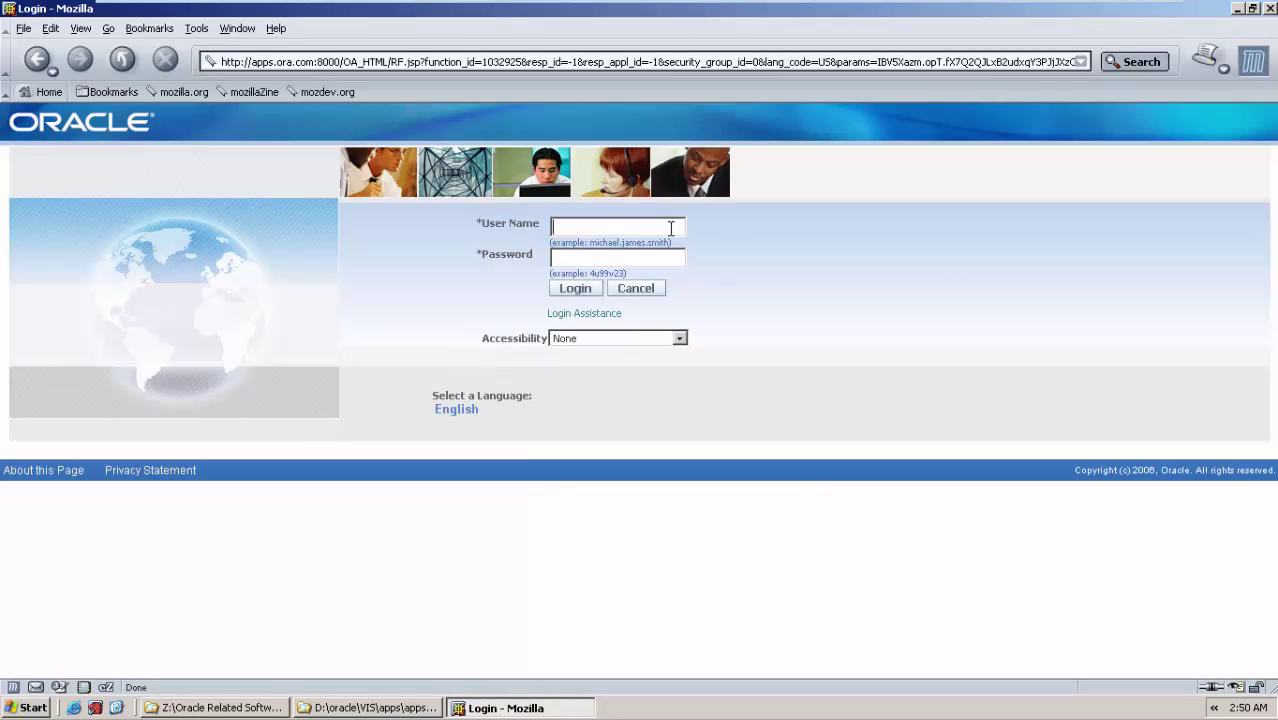
pyautogui.write('b')
pyautogui.scroll(-5, 420, 280)
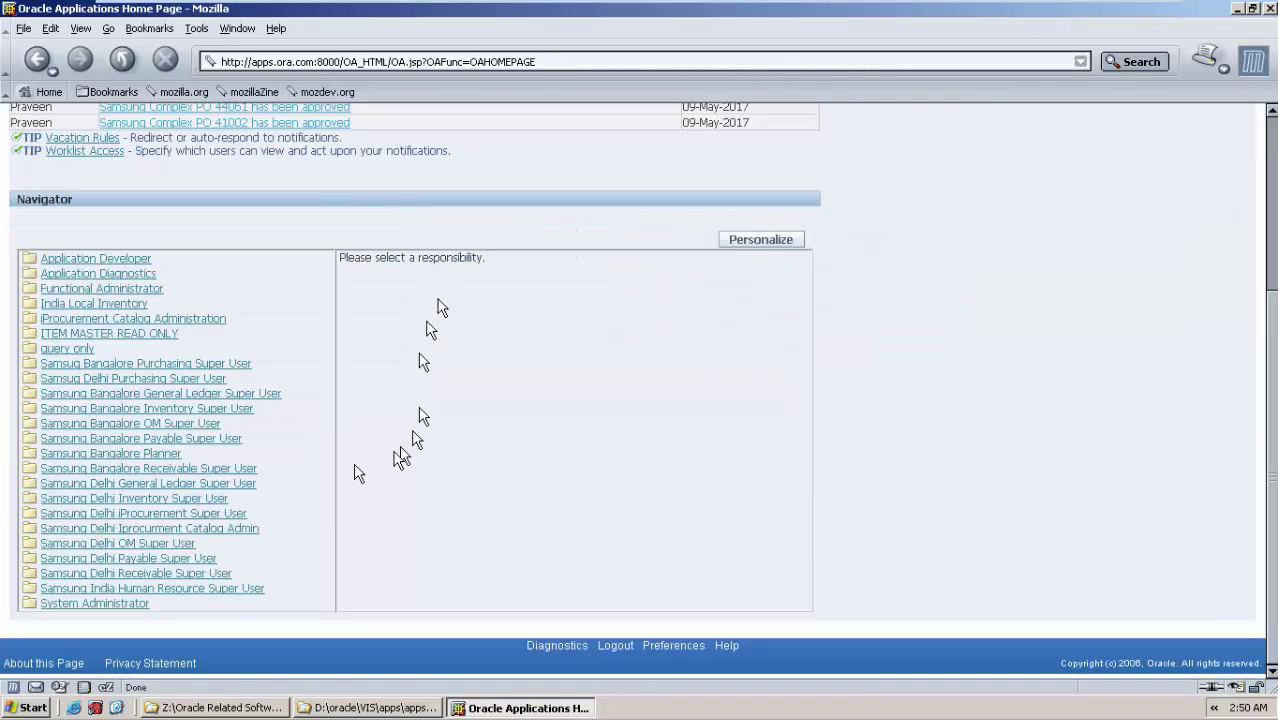
pyautogui.click(97, 604)
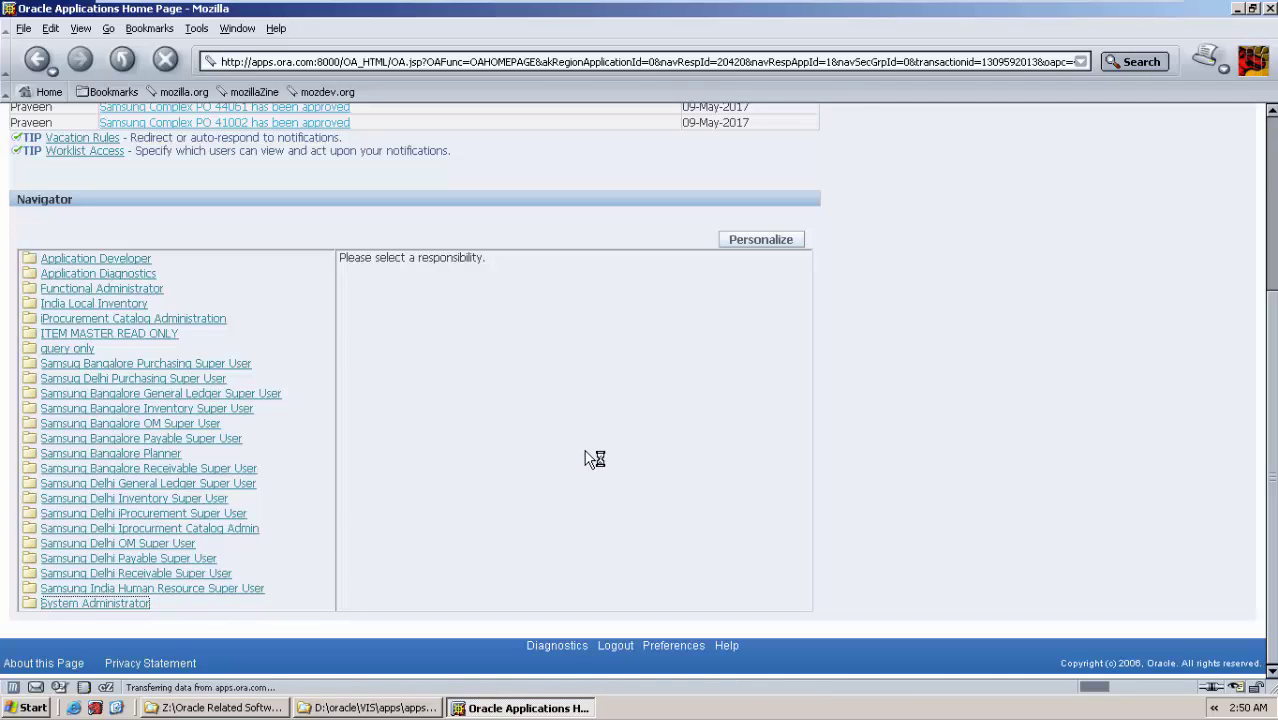
pyautogui.scroll(-15, 598, 456)
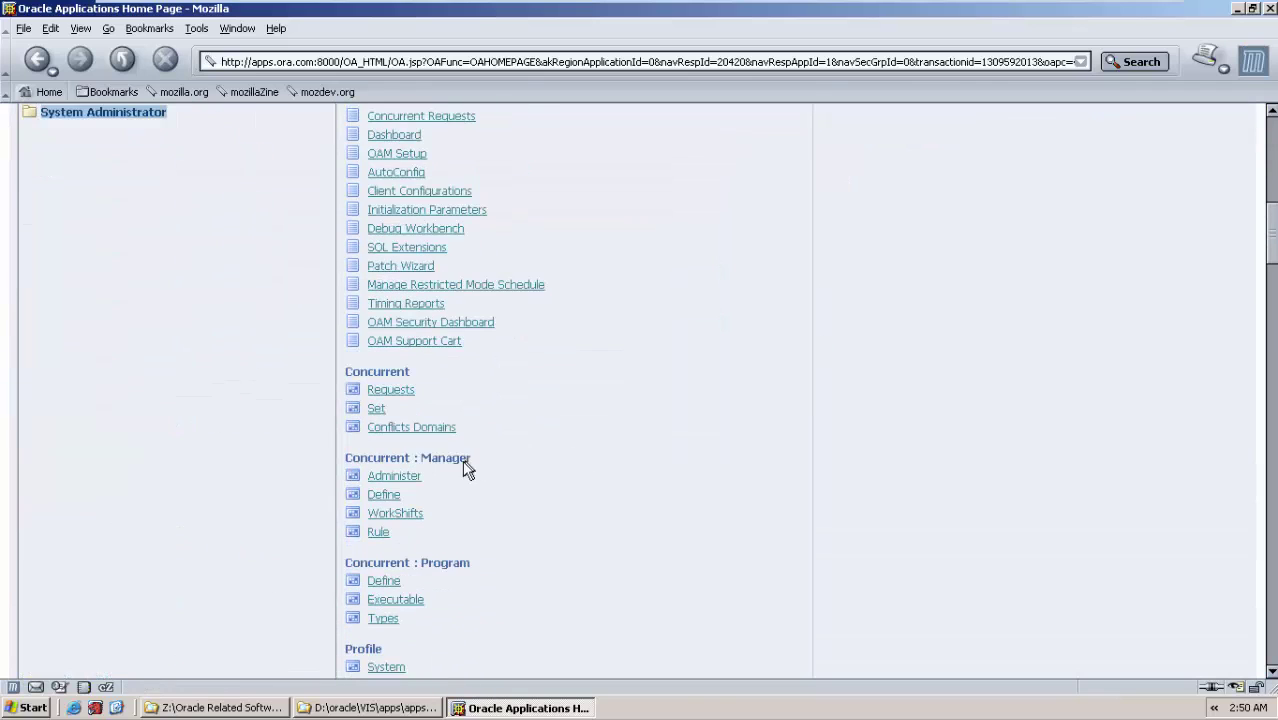
pyautogui.scroll(-2, 419, 489)
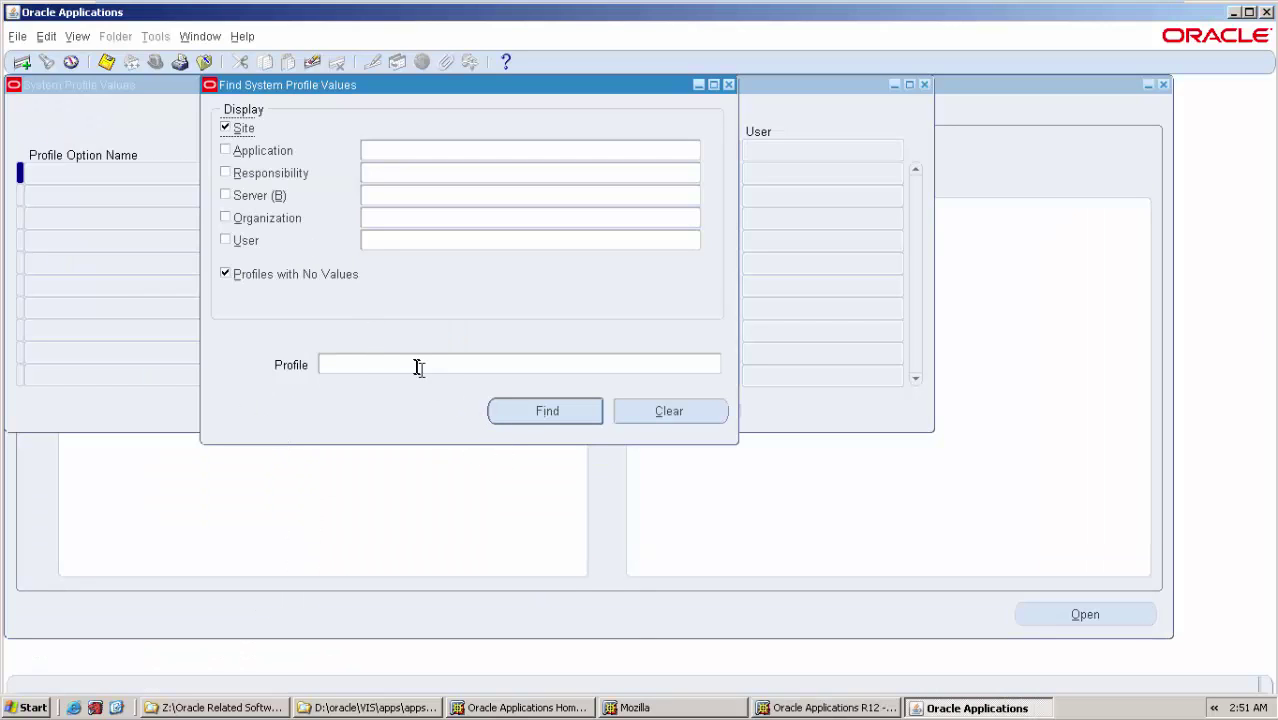
# Step: Try to find site-level system profile values matching Copo%Bran%
pyautogui.click(418, 365)
pyautogui.write('Copo')
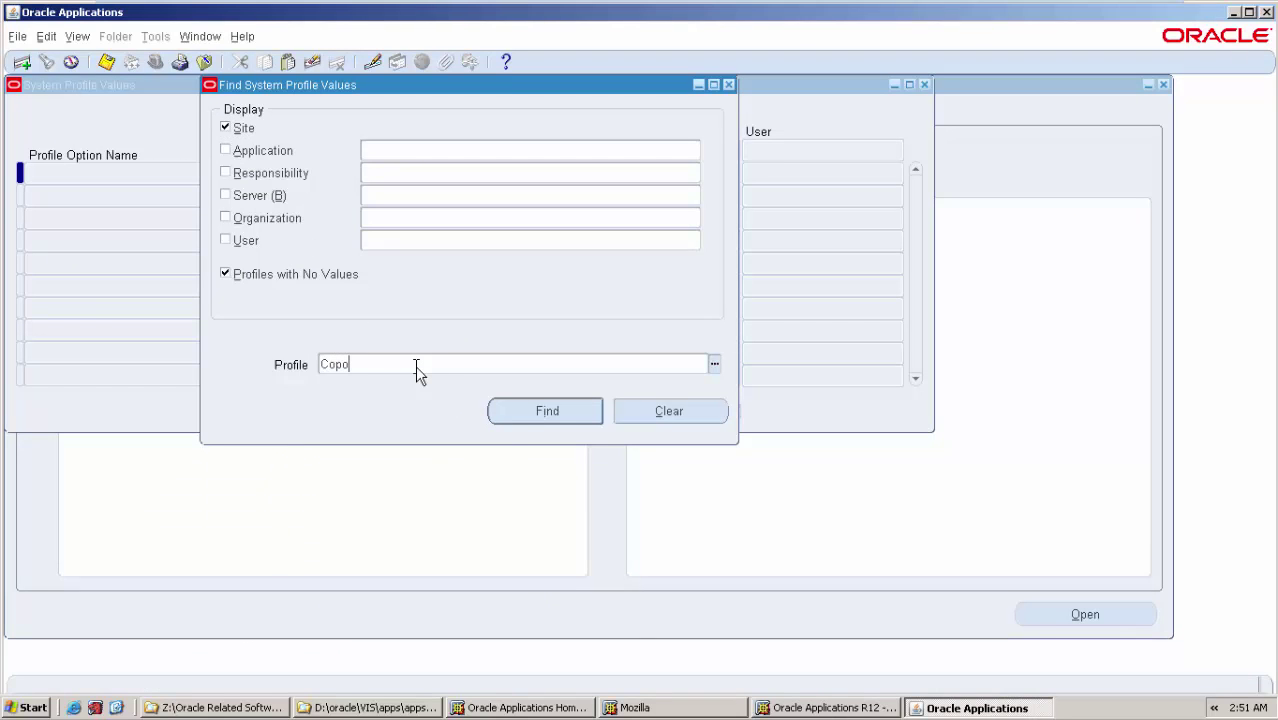
pyautogui.write('%Bran%')
pyautogui.press('Return')
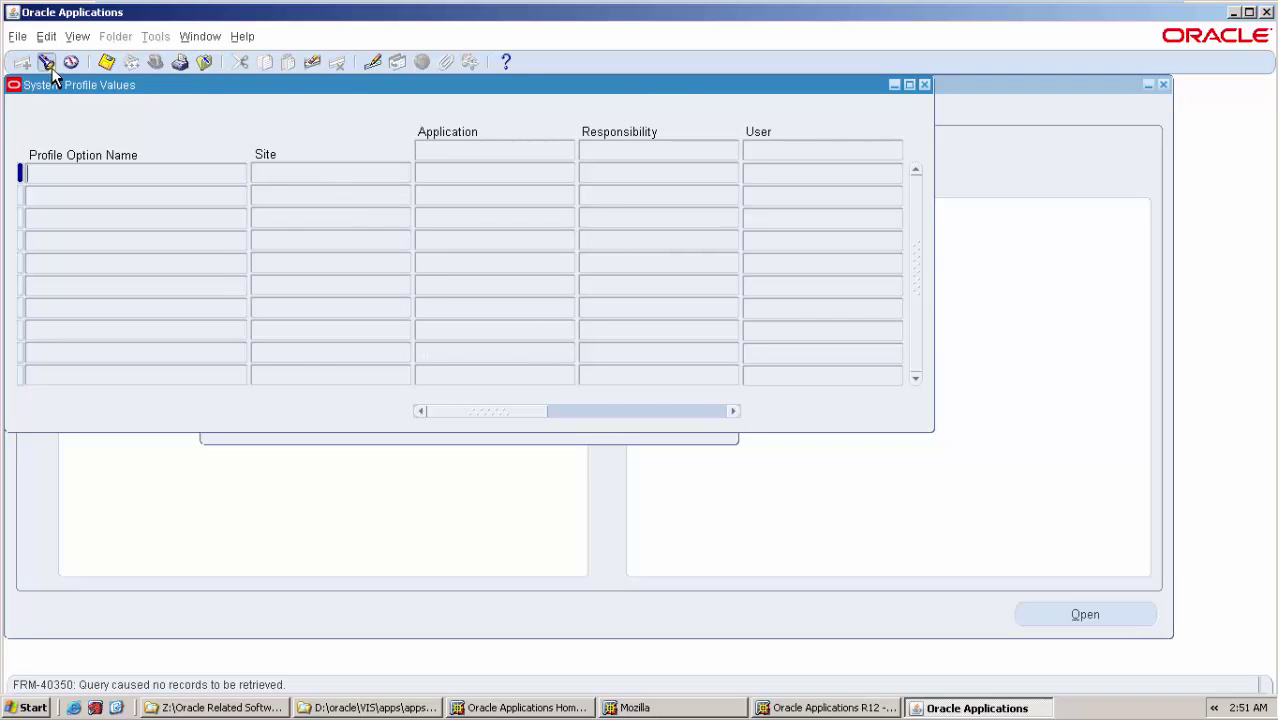
# Step: Correct the misspelled first word of the profile search term to match Corporate Branding Image and find the profile option
pyautogui.click(46, 62)
pyautogui.doubleClick(350, 364)
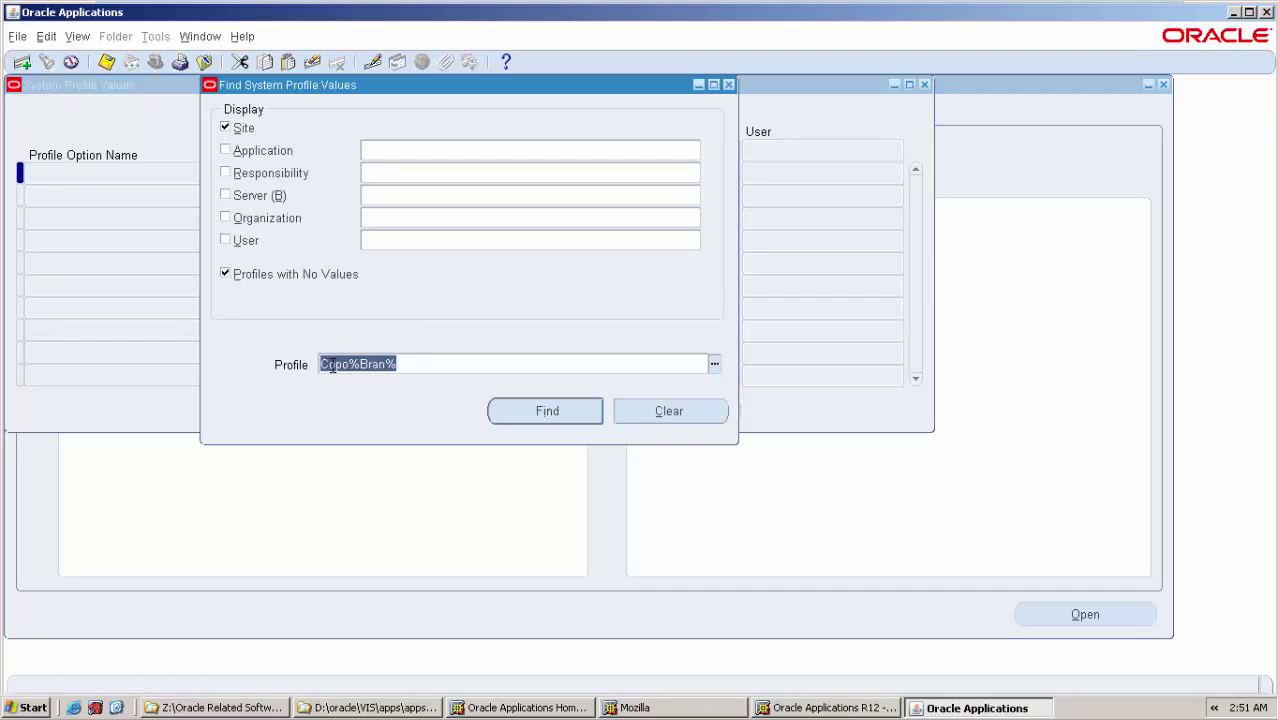
pyautogui.click(348, 364)
pyautogui.press('BackSpace')
pyautogui.press('BackSpace')
pyautogui.write('rp')
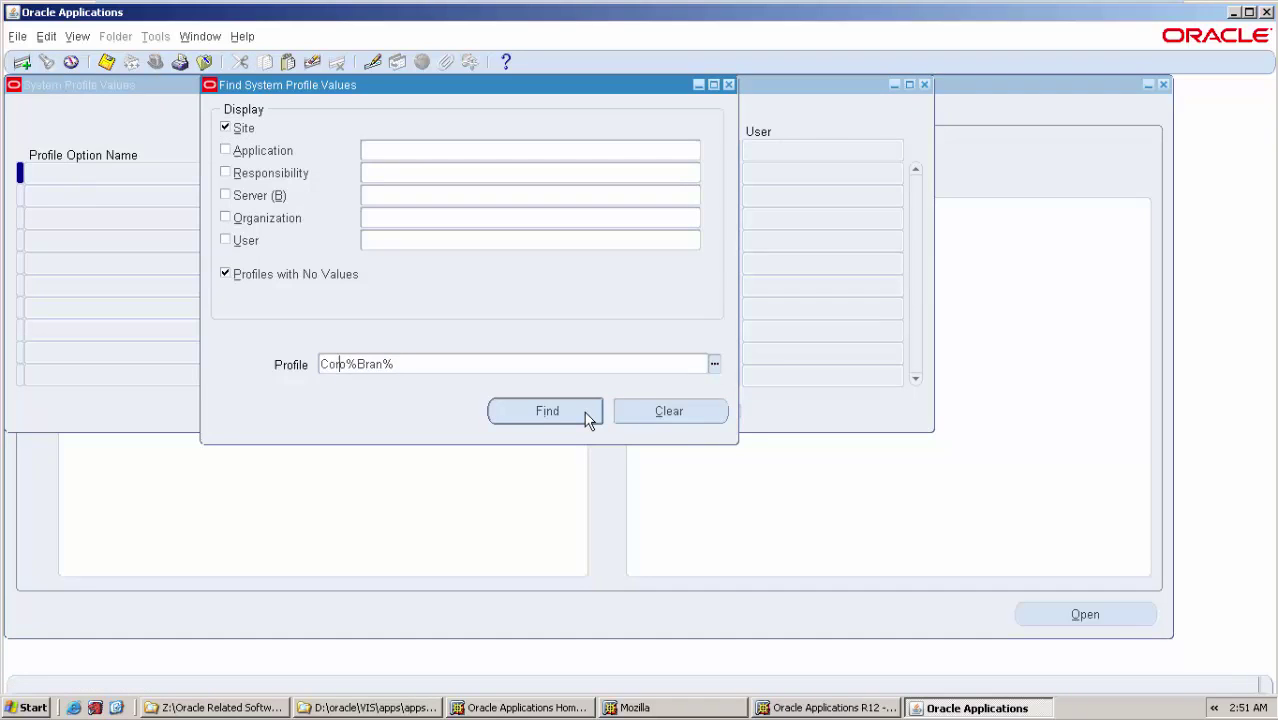
pyautogui.write('p')
pyautogui.click(585, 418)
# Step: Copy the file name New Brand.gif from the media folder window
pyautogui.click(378, 707)
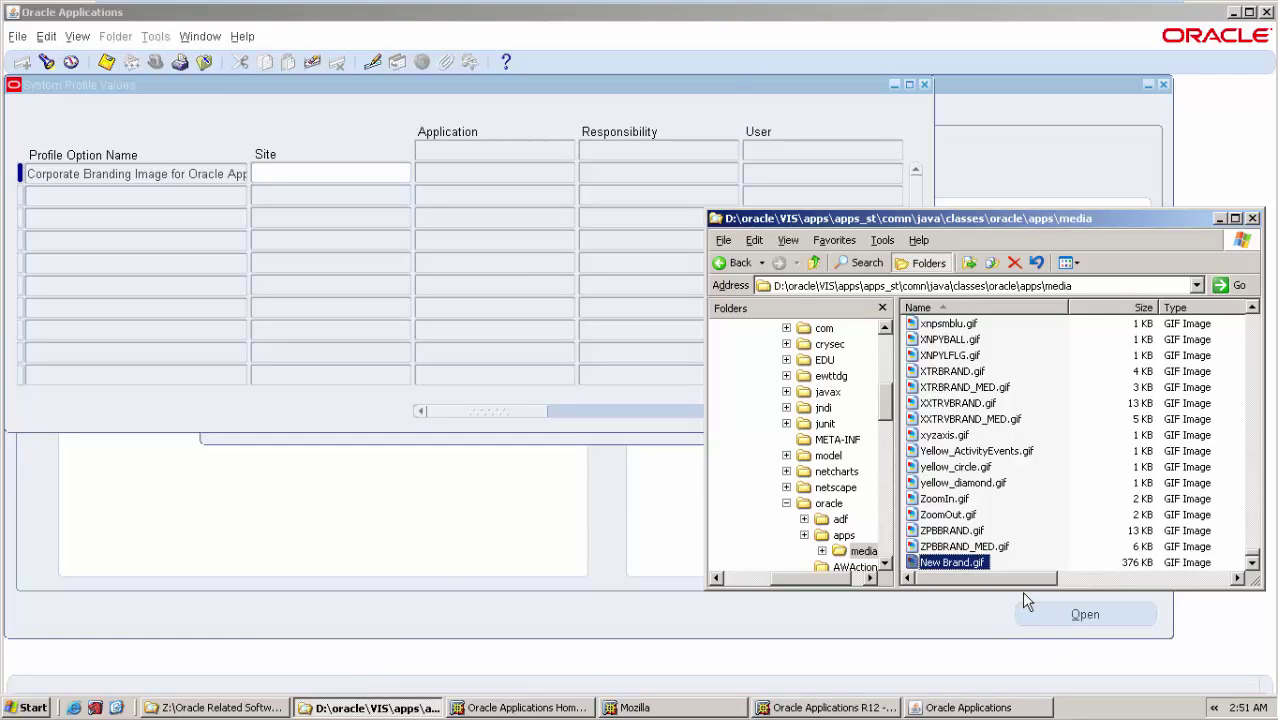
pyautogui.press('F2')
pyautogui.hotkey('ctrl', 'c')
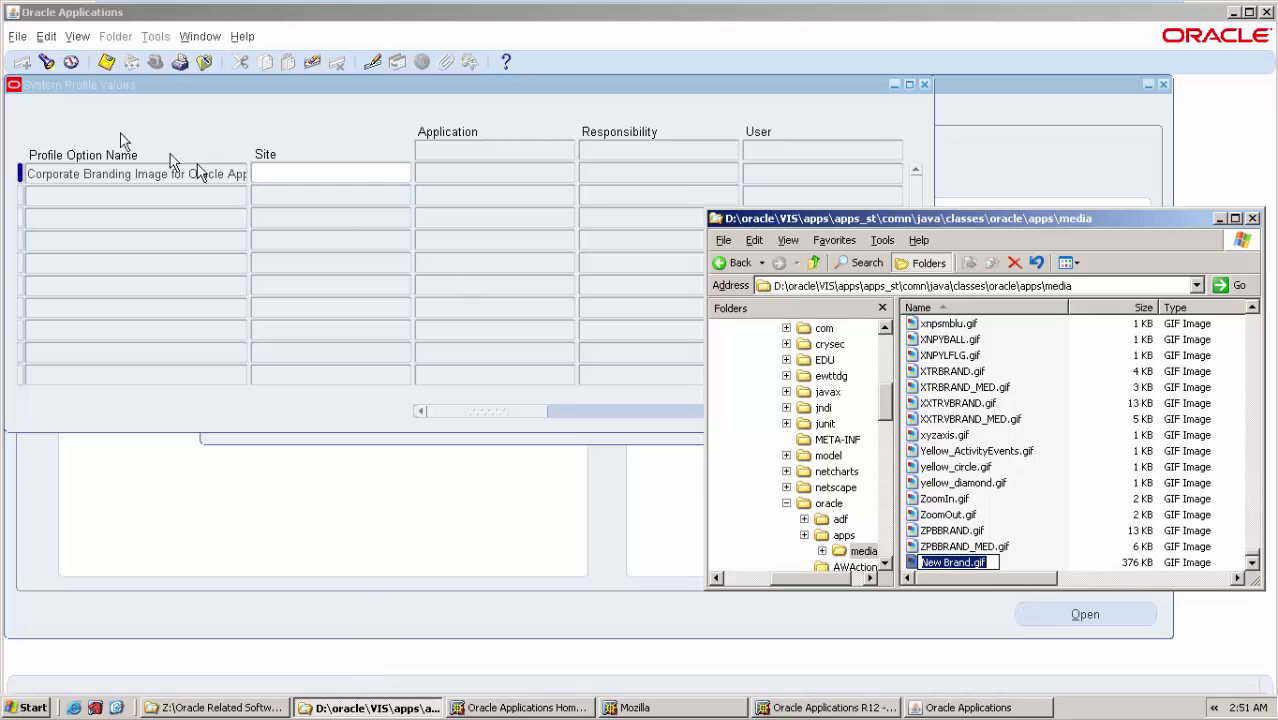
# Step: Paste New Brand.gif as the Site value of the Corporate Branding Image profile option and save the record
pyautogui.click(359, 172)
pyautogui.hotkey('ctrl', 'v')
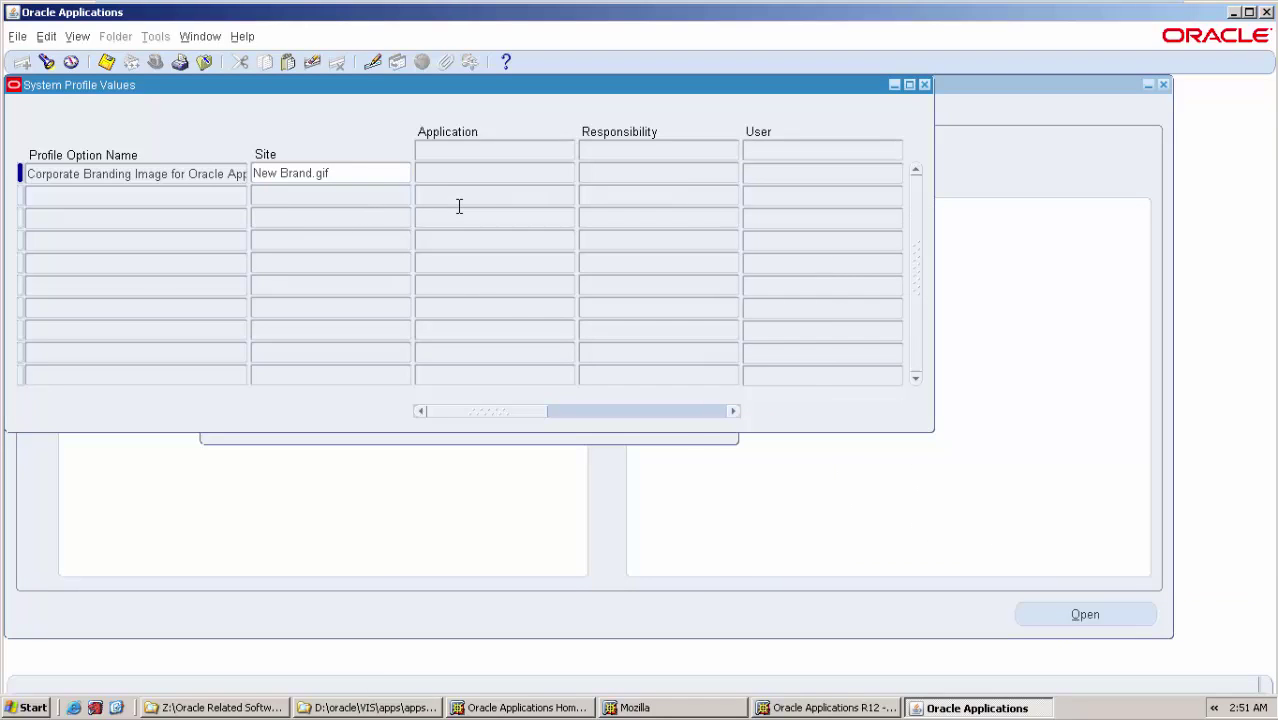
pyautogui.click(108, 64)
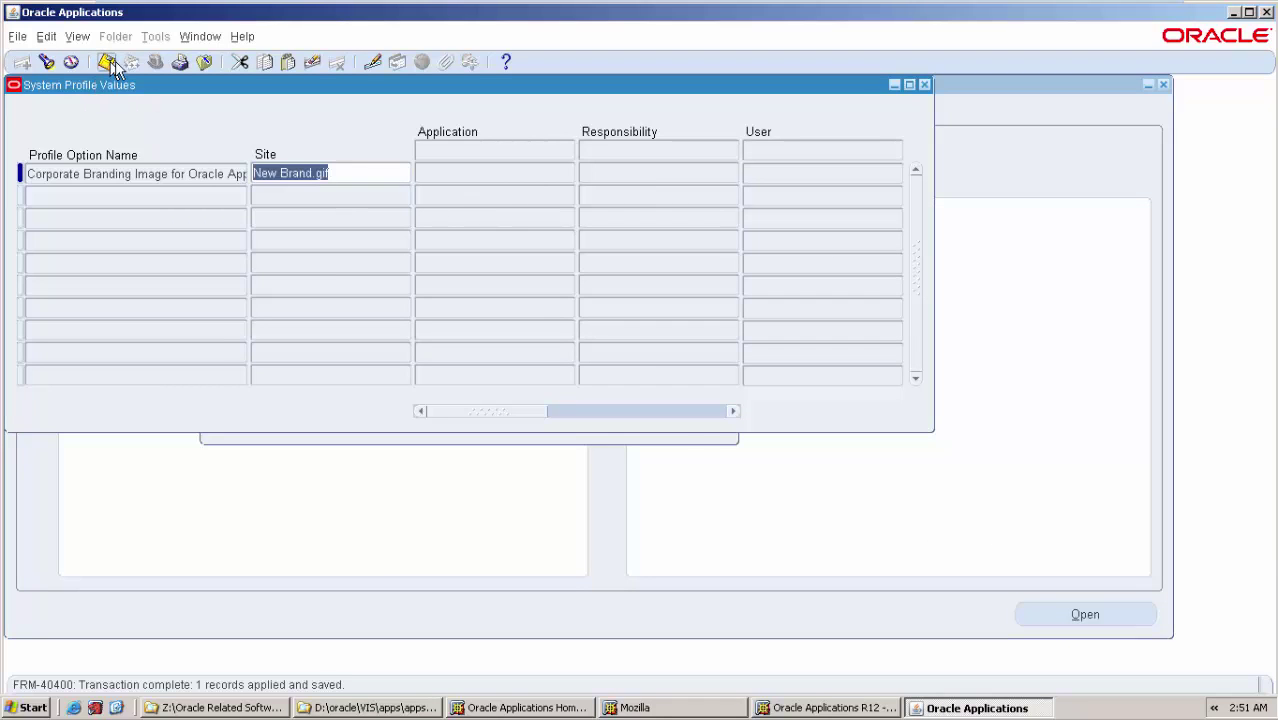
# Step: Close the Oracle Applications R12 browser window and the blank forms launcher browser window
pyautogui.click(785, 710)
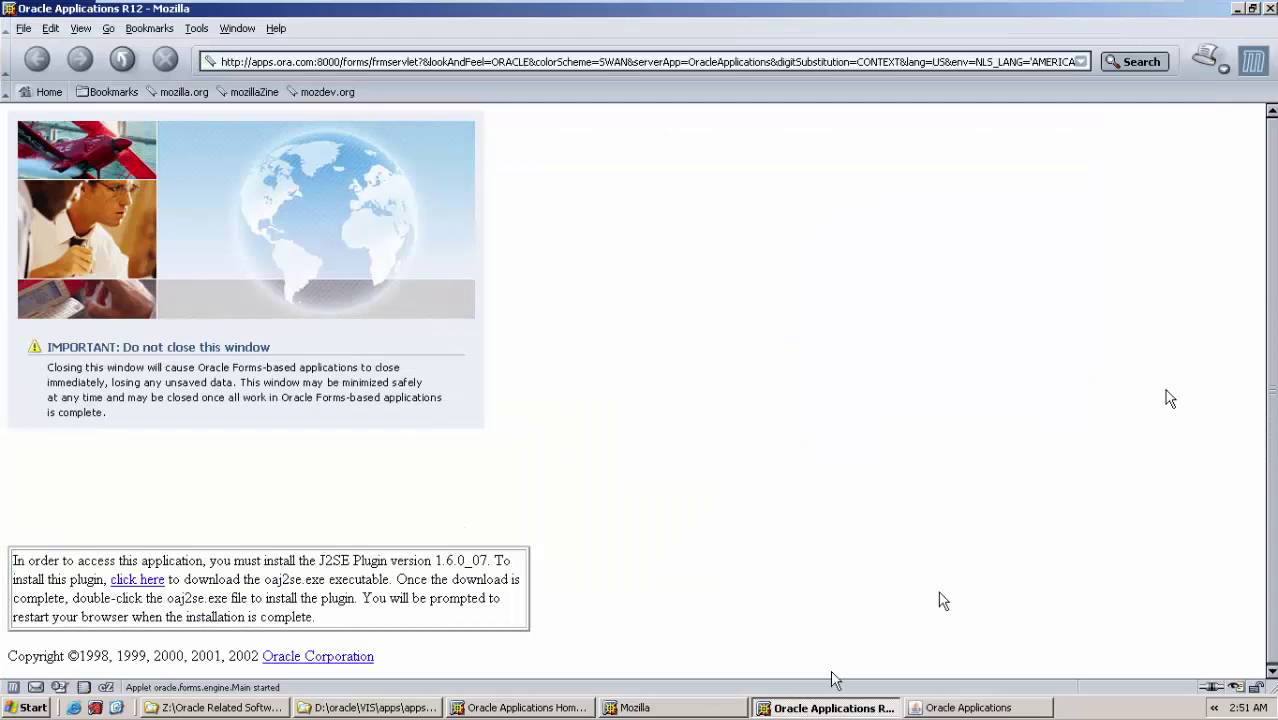
pyautogui.click(1266, 9)
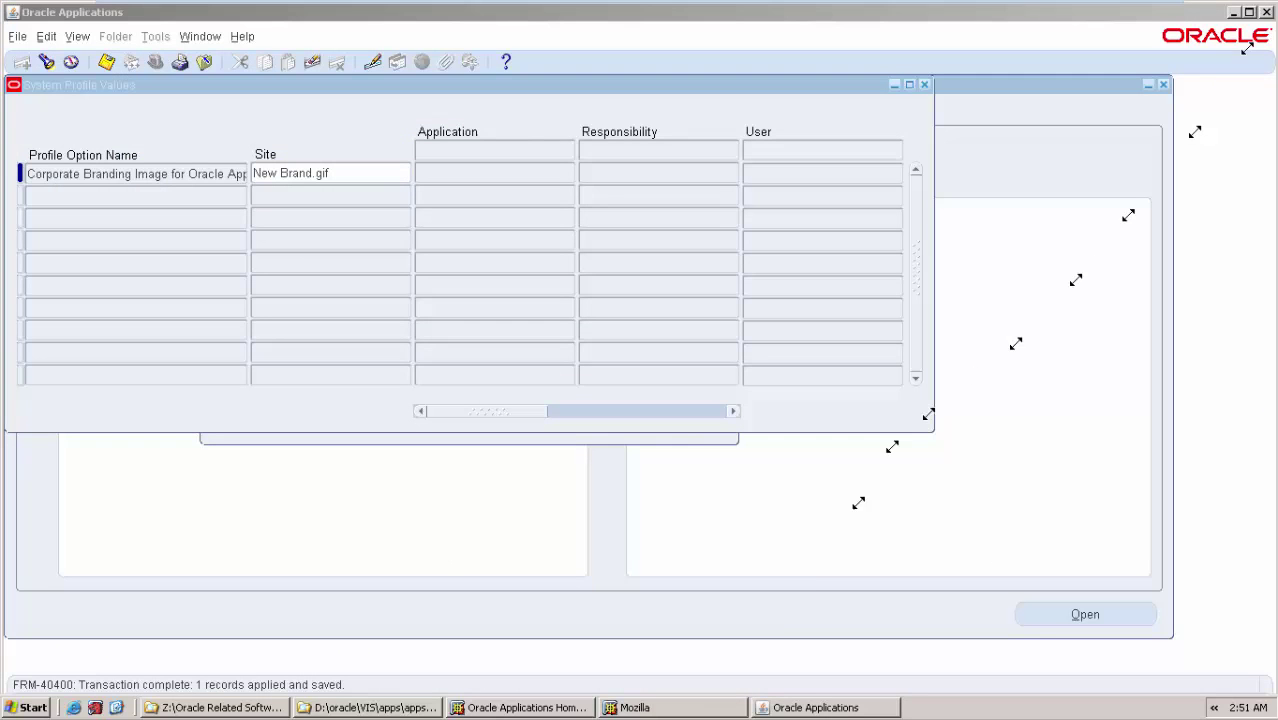
pyautogui.click(690, 707)
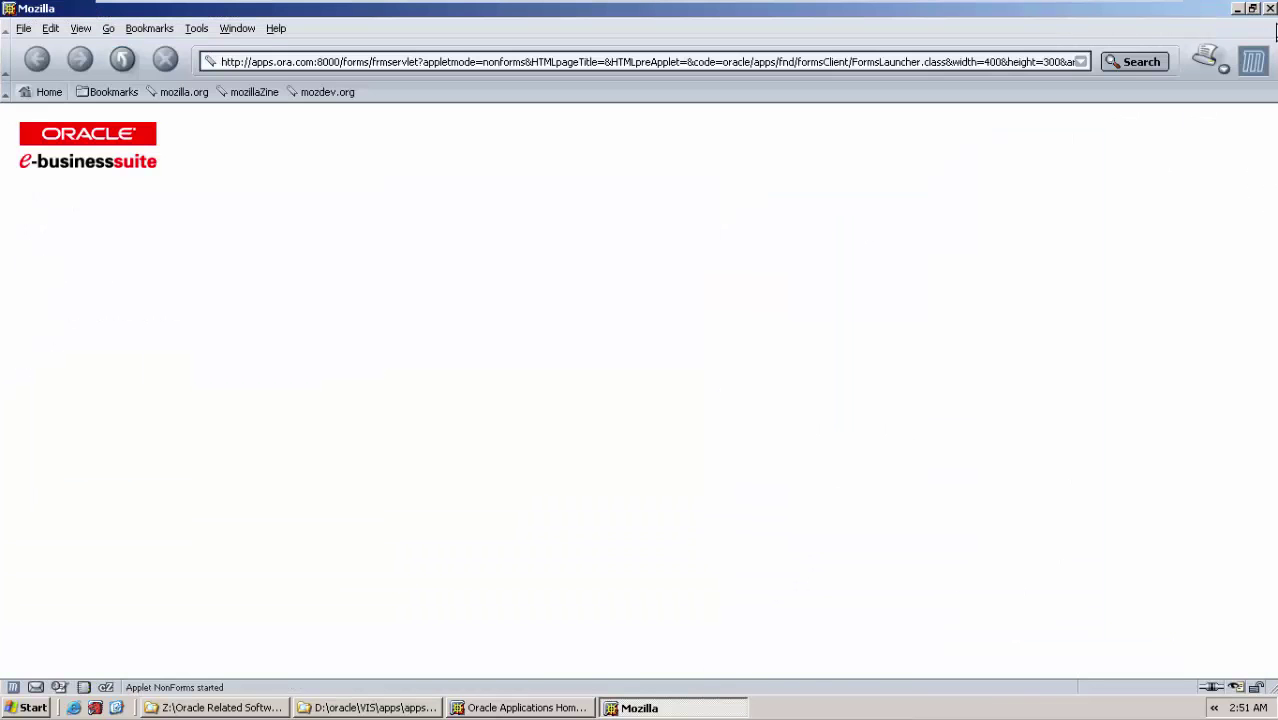
pyautogui.click(1270, 9)
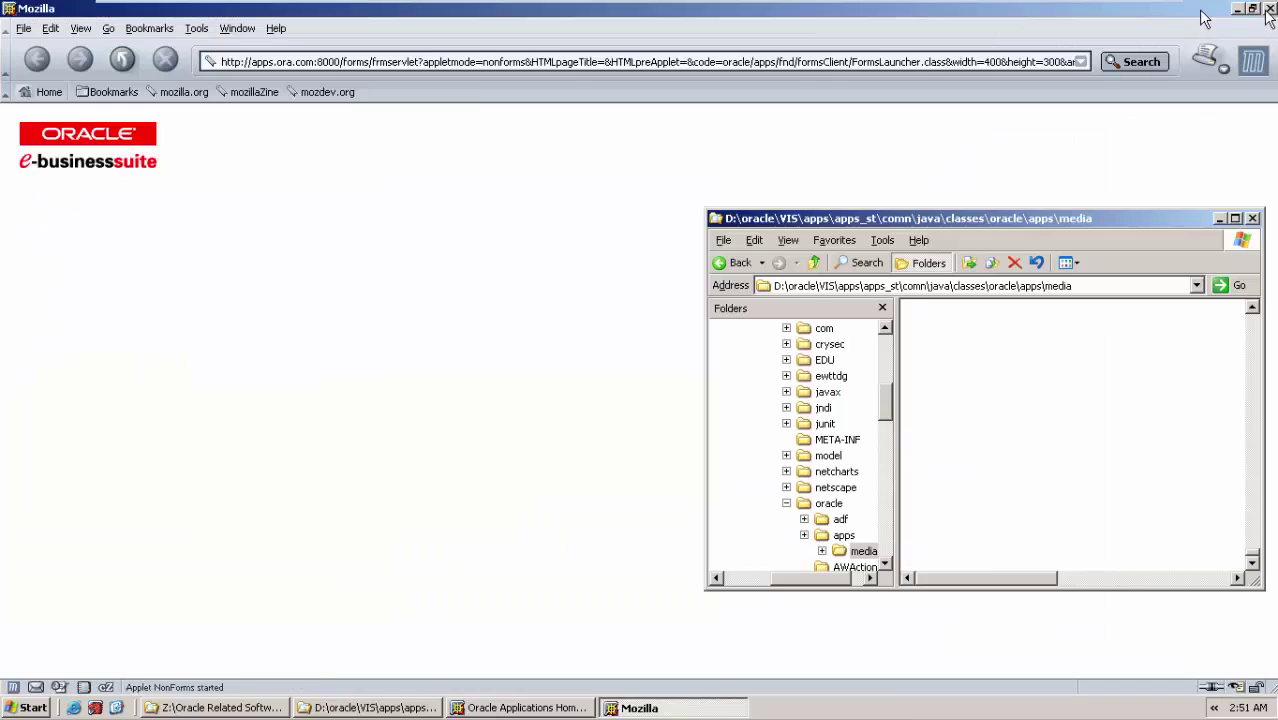
# Step: Log out from the Oracle Applications Home Page and log back in to the applications
pyautogui.click(562, 707)
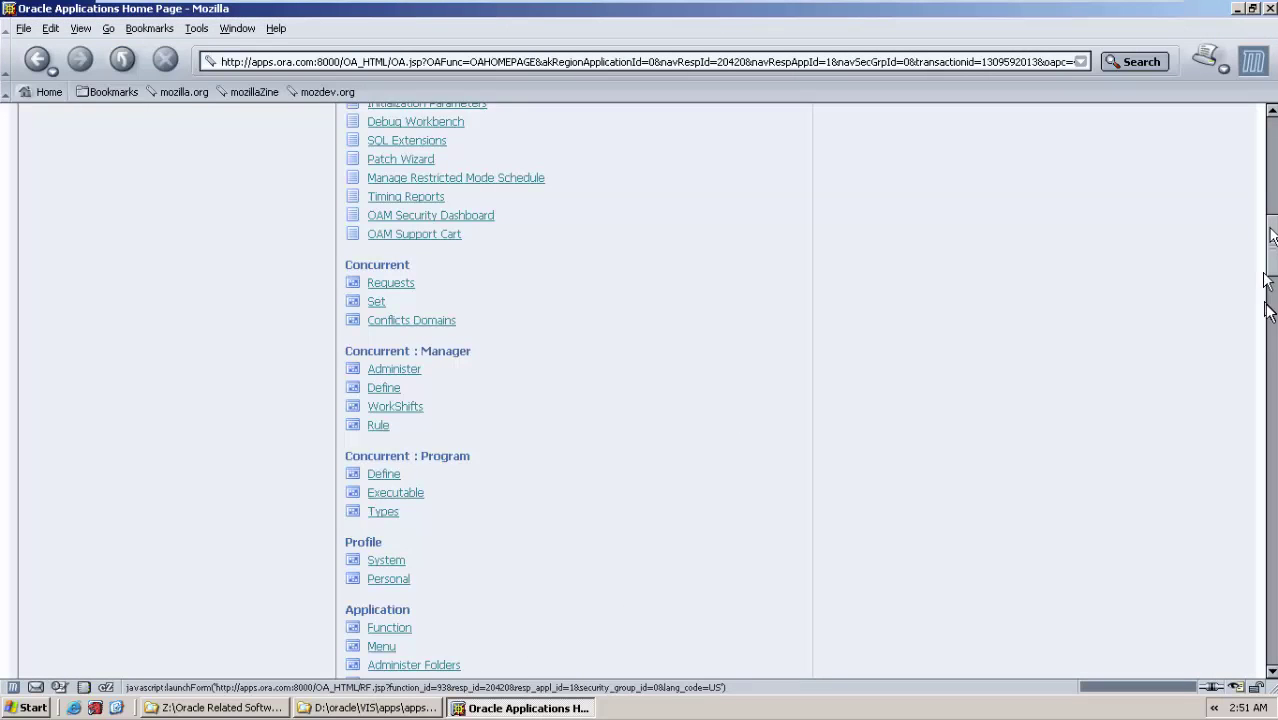
pyautogui.moveTo(1273, 215); pyautogui.dragTo(1272, 125)
pyautogui.click(1112, 141)
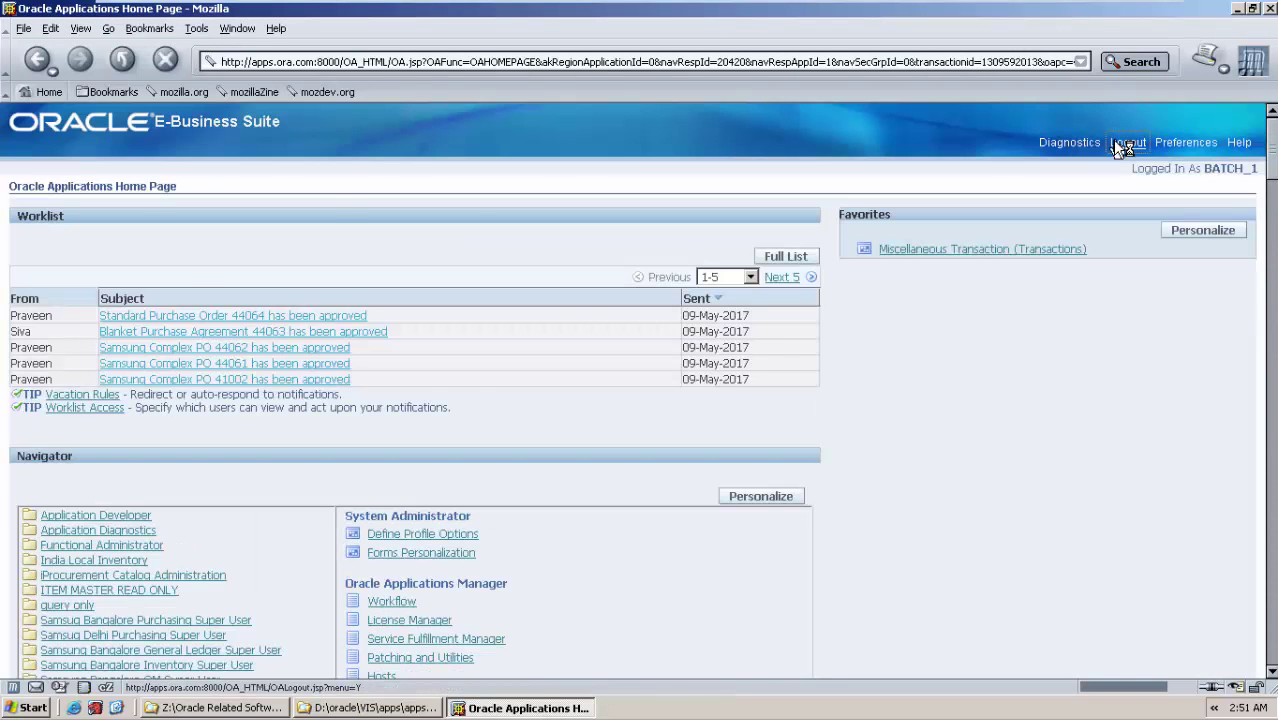
pyautogui.click(596, 228)
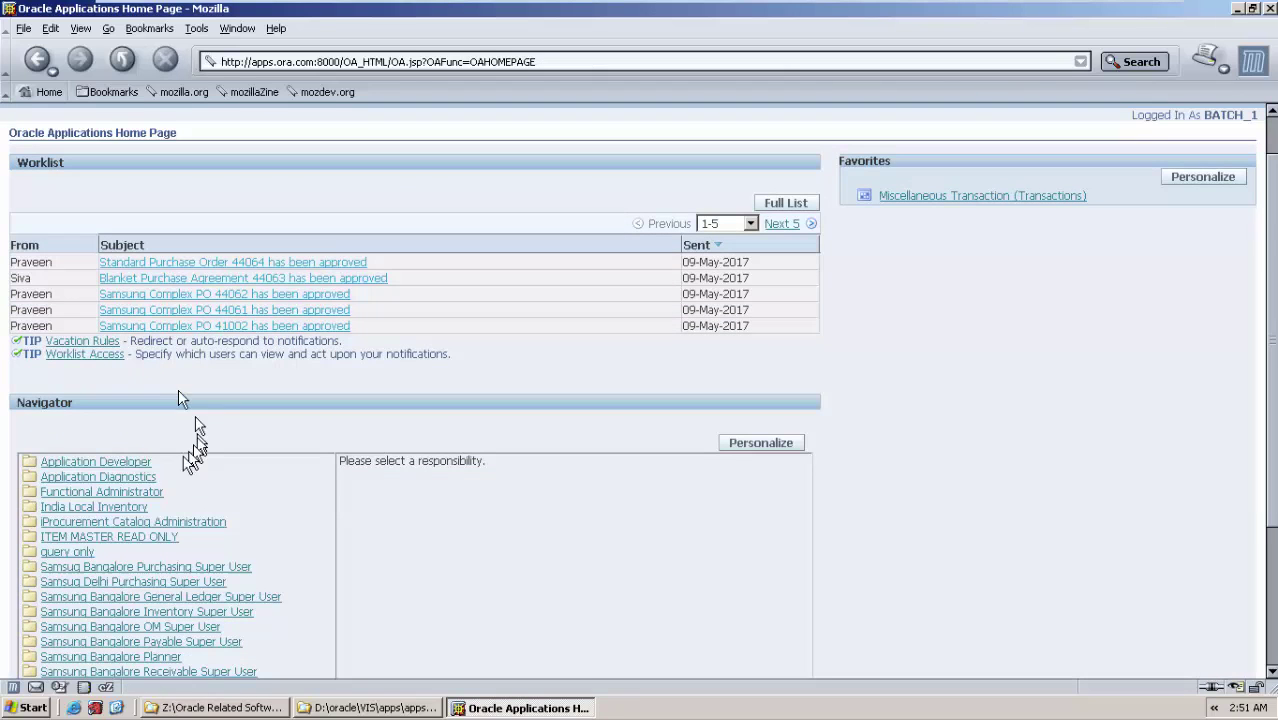
# Step: Under the Functional Administrator responsibility, clear all caches from the Caching Framework's Global Configuration in Core Services and confirm the warning
pyautogui.click(82, 492)
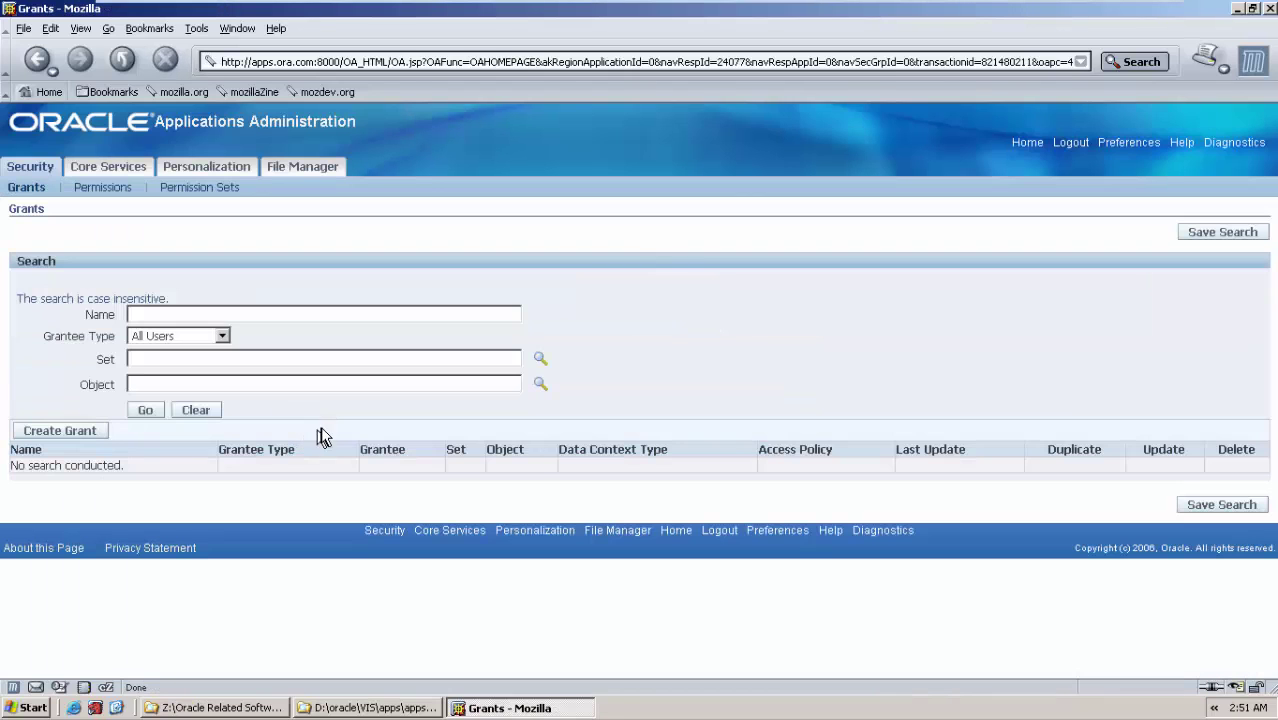
pyautogui.click(112, 168)
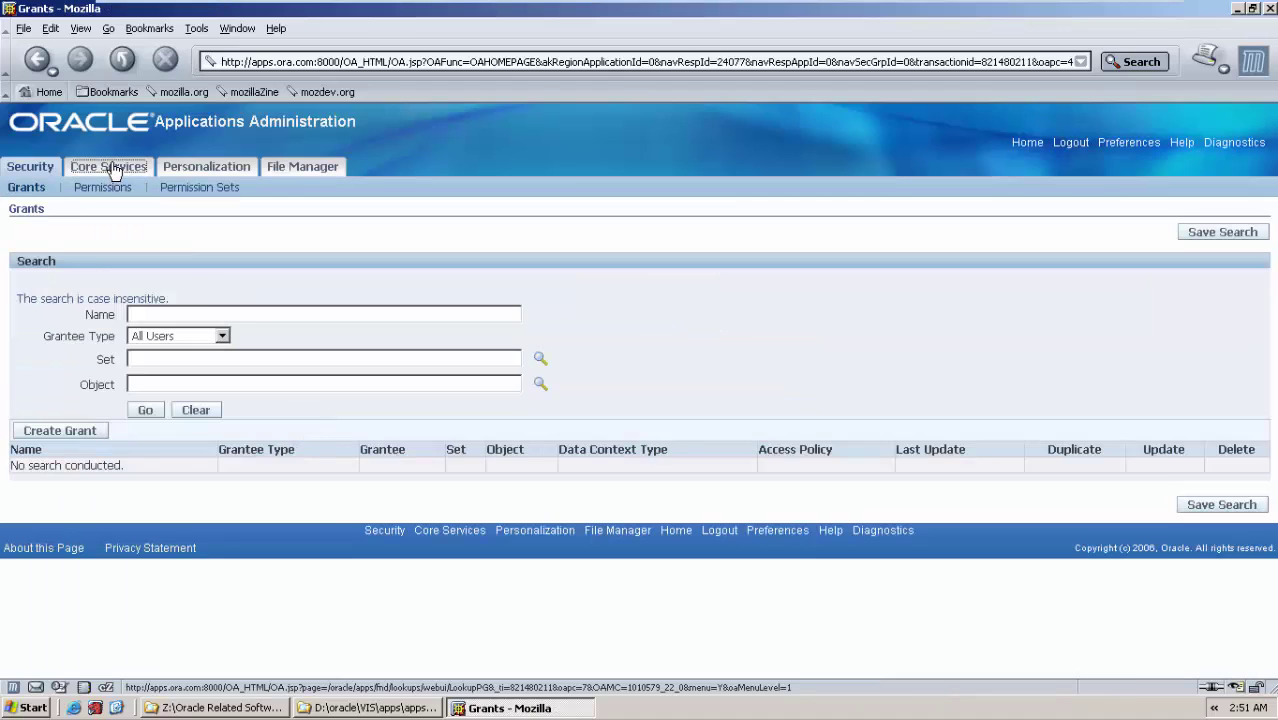
pyautogui.click(548, 189)
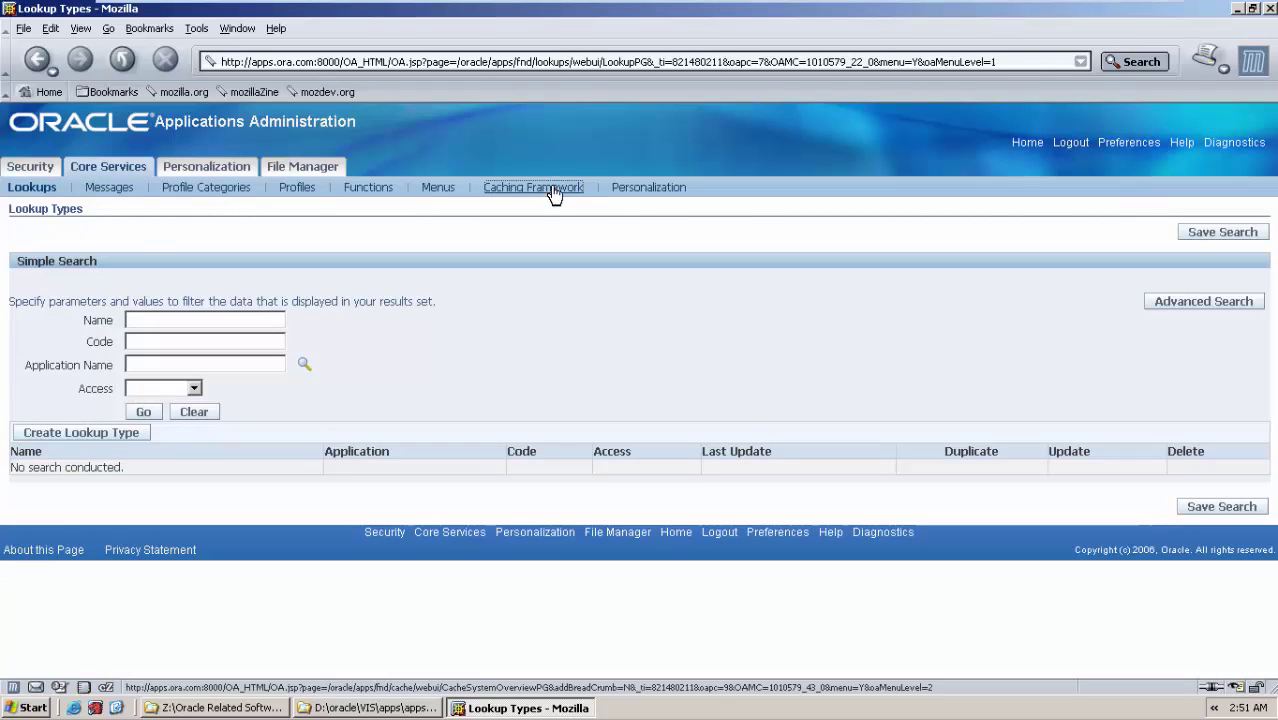
pyautogui.click(48, 262)
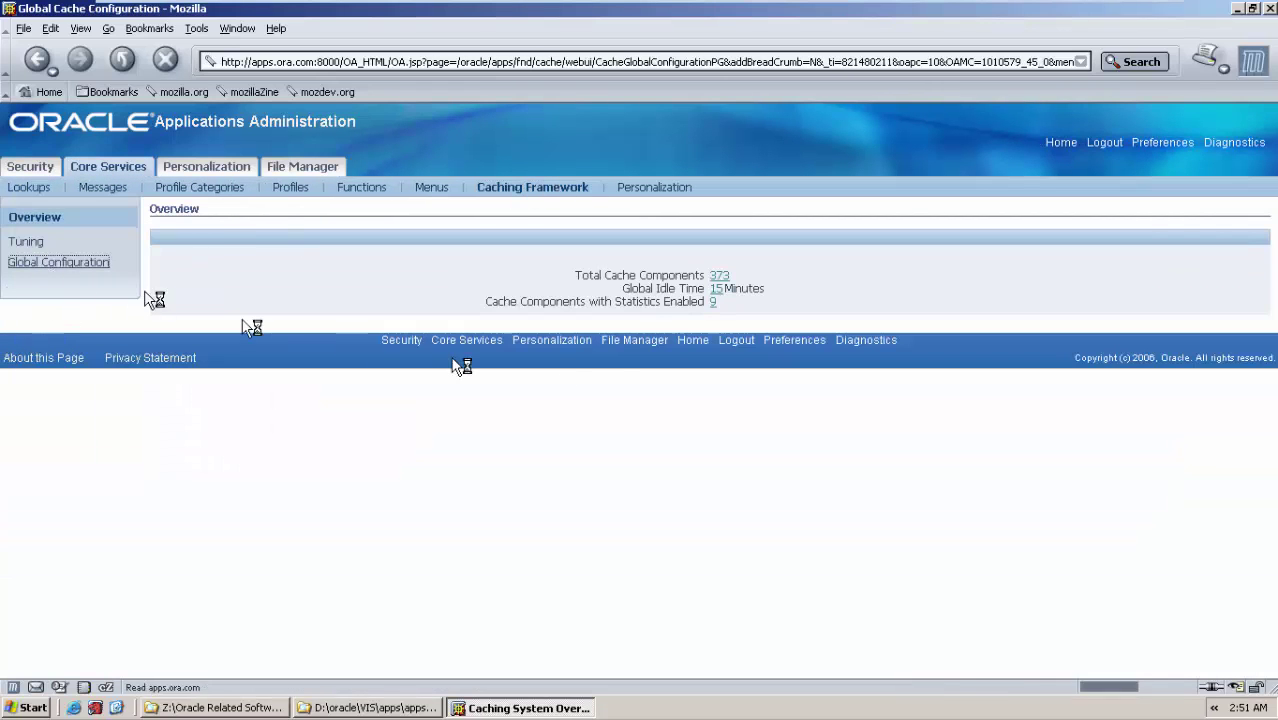
pyautogui.click(1237, 424)
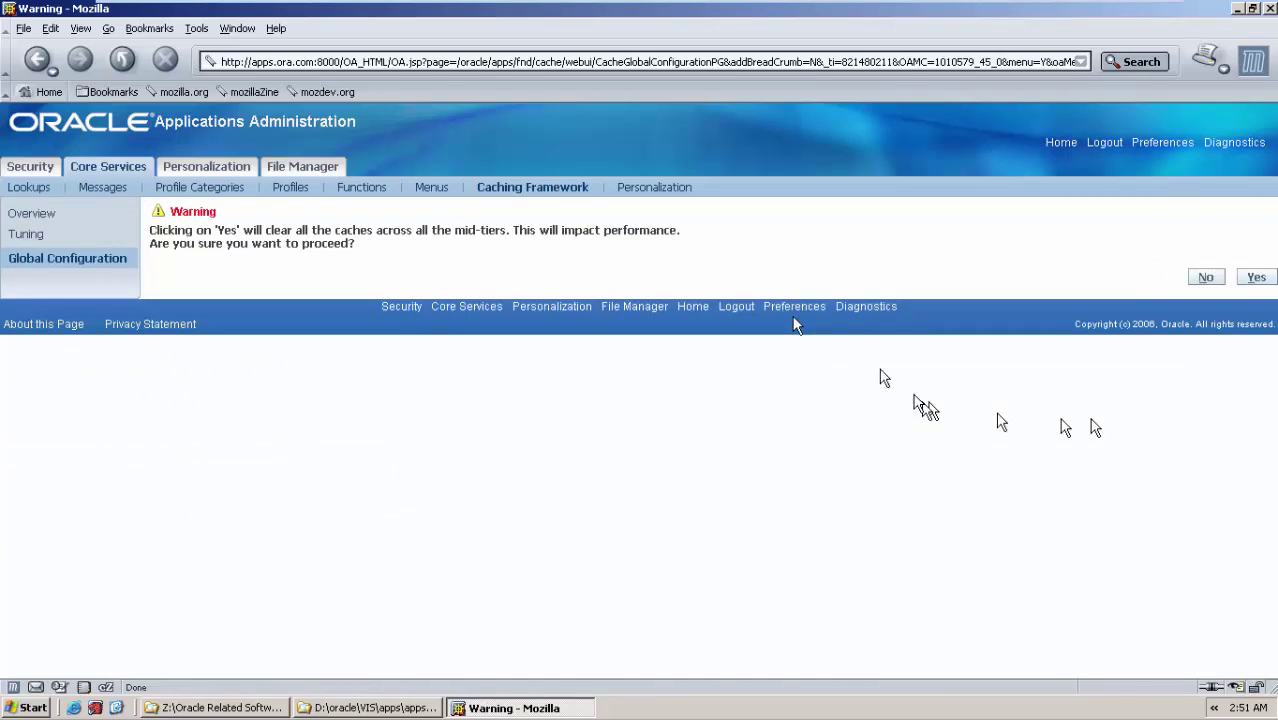
pyautogui.click(1253, 279)
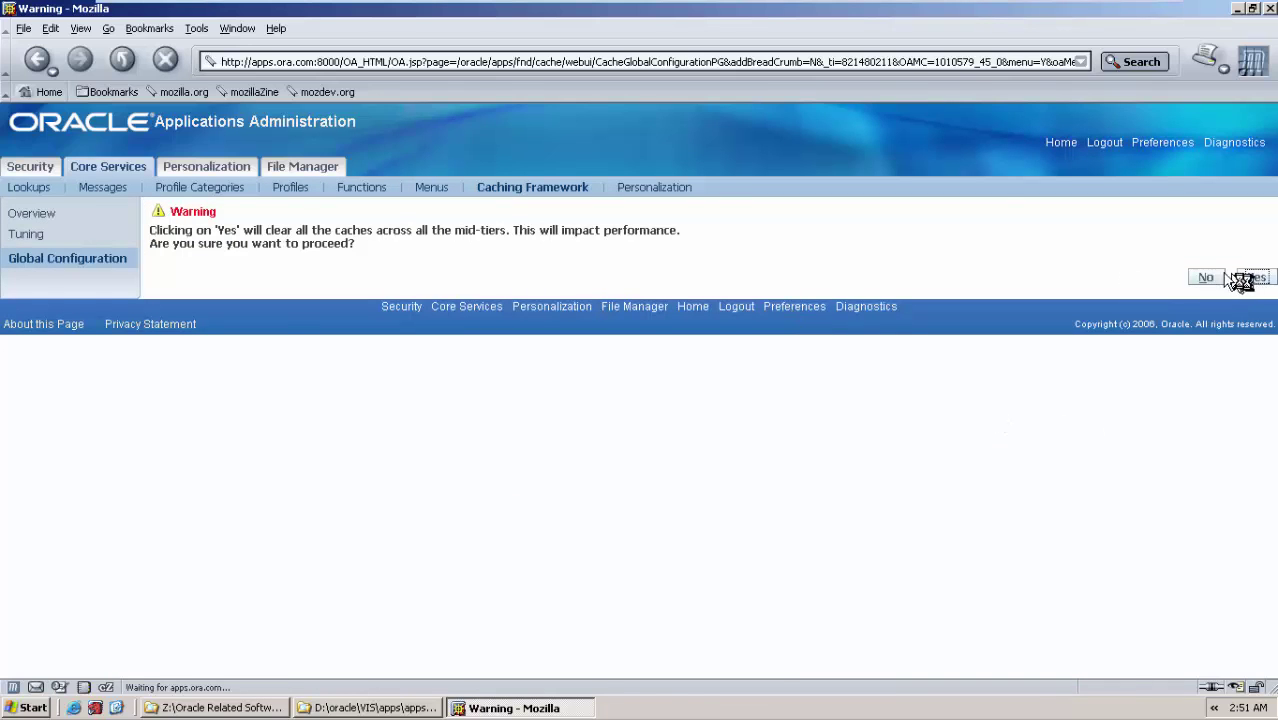